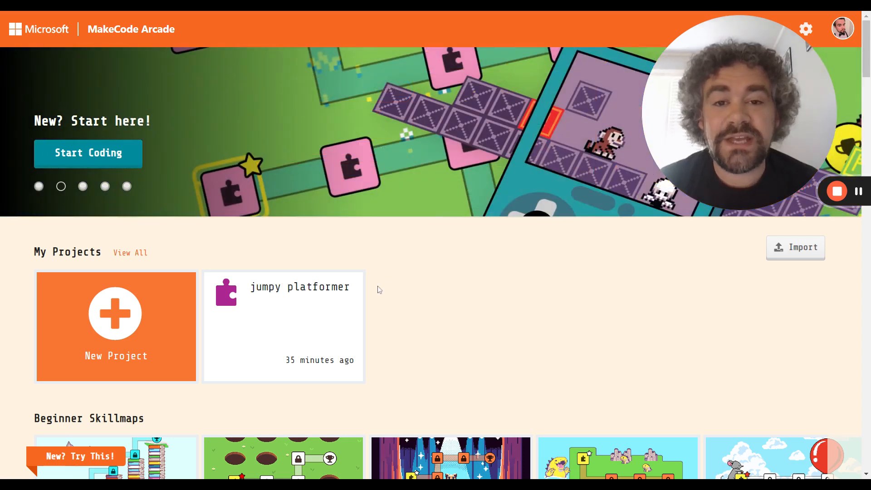
Start a new project.
click(171, 319)
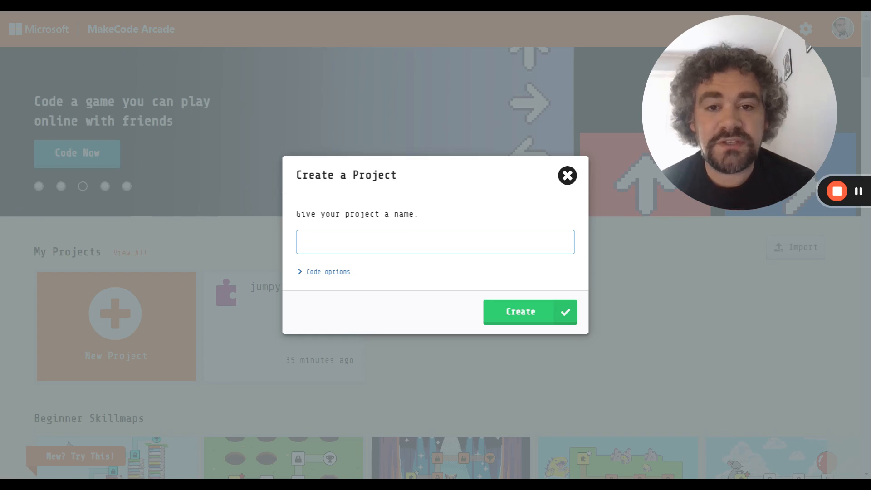
text(jdflshfksad;lk)
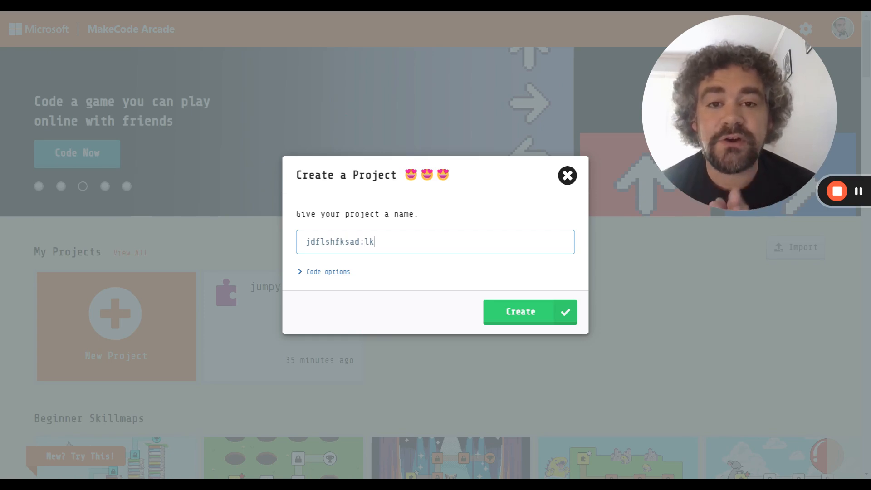
key(BackSpace)
key(BackSpace)
key(BackSpace)
key(BackSpace)
key(BackSpace)
key(BackSpace)
key(BackSpace)
key(BackSpace)
key(BackSpace)
key(BackSpace)
key(BackSpace)
key(BackSpace)
key(BackSpace)
key(BackSpace)
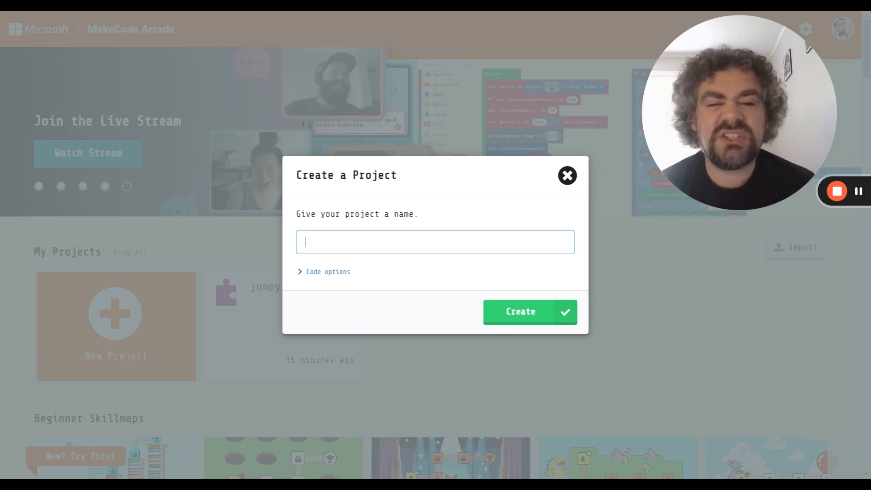
Name the project "Character Creation" and create it.
text(C)
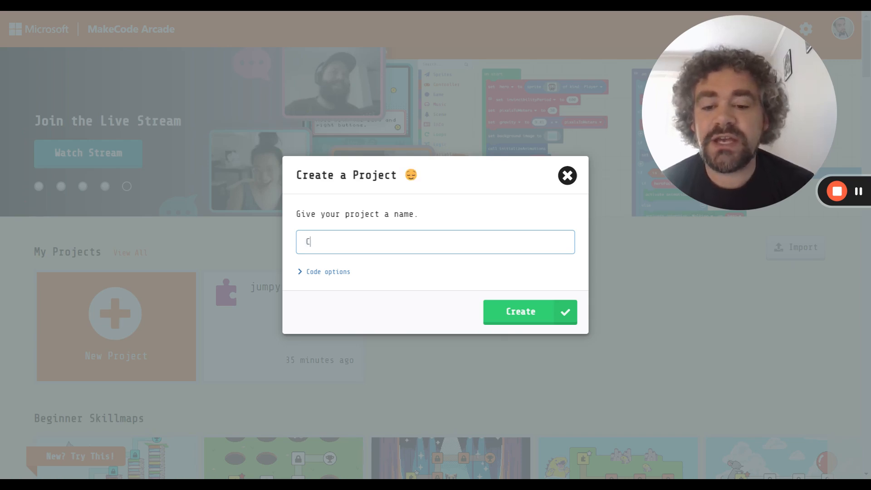
text(haracter)
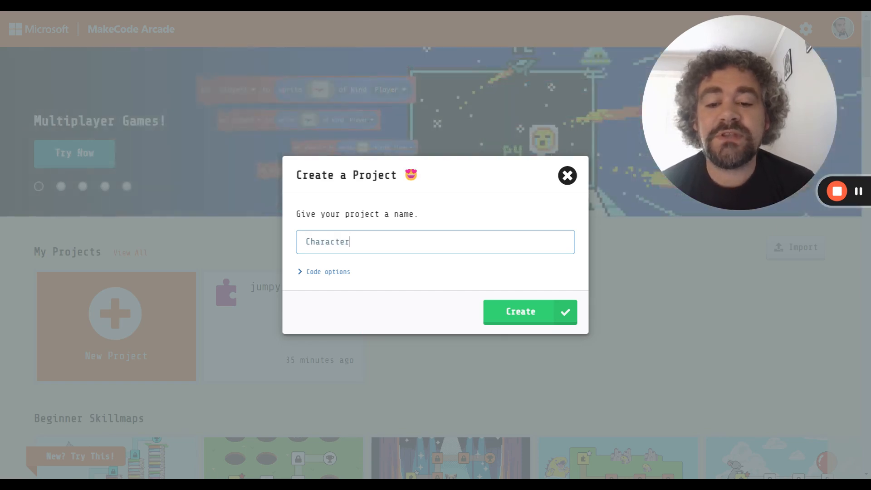
text( Creato)
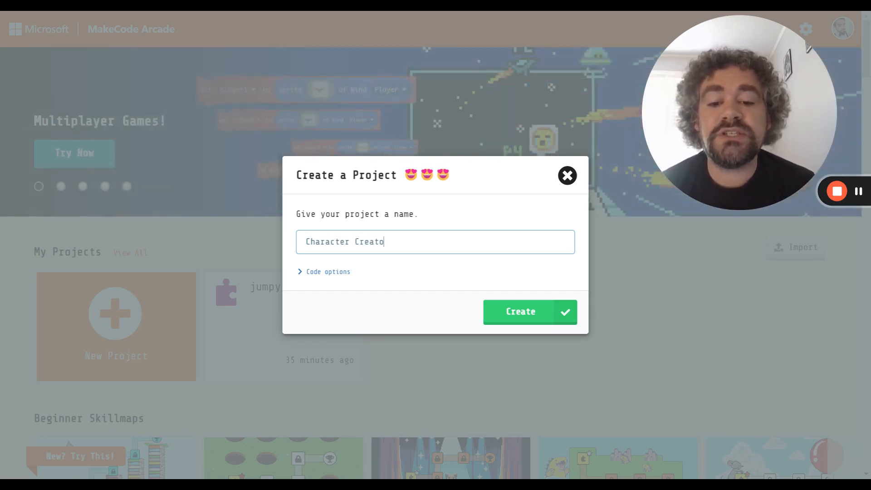
key(BackSpace)
text(ion)
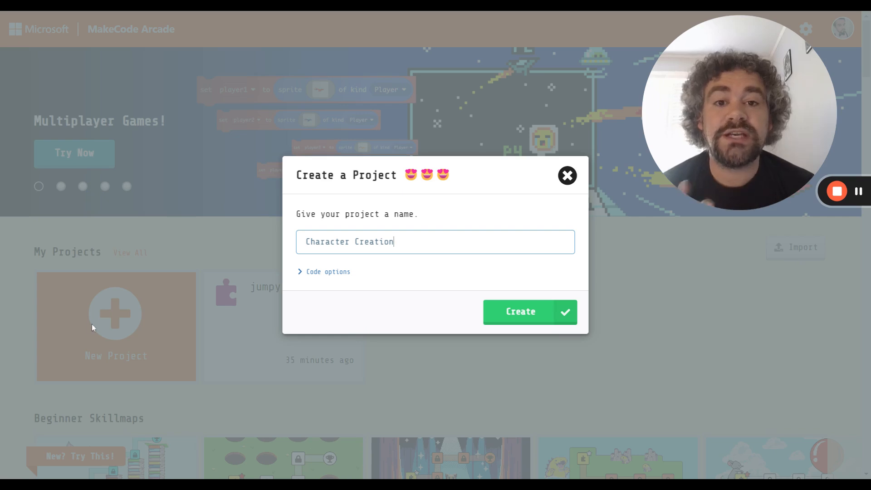
click(530, 323)
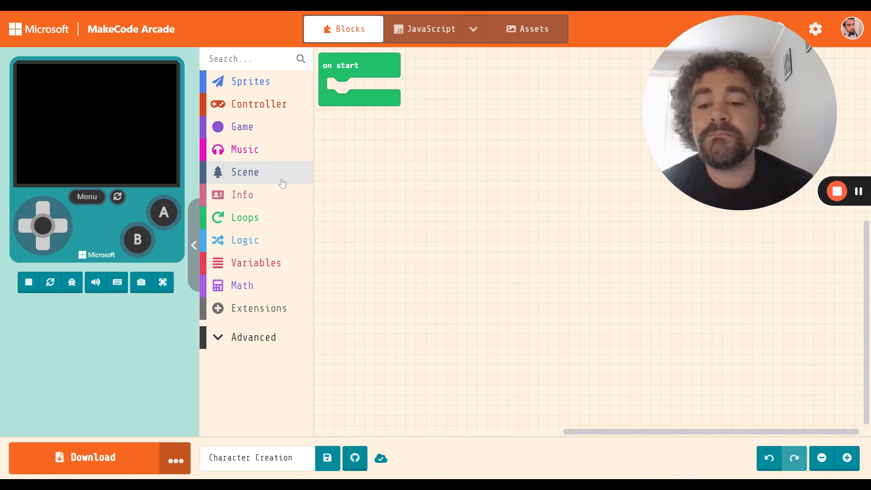
Add a "set background color to" block inside "on start" and set its color to light blue.
click(282, 182)
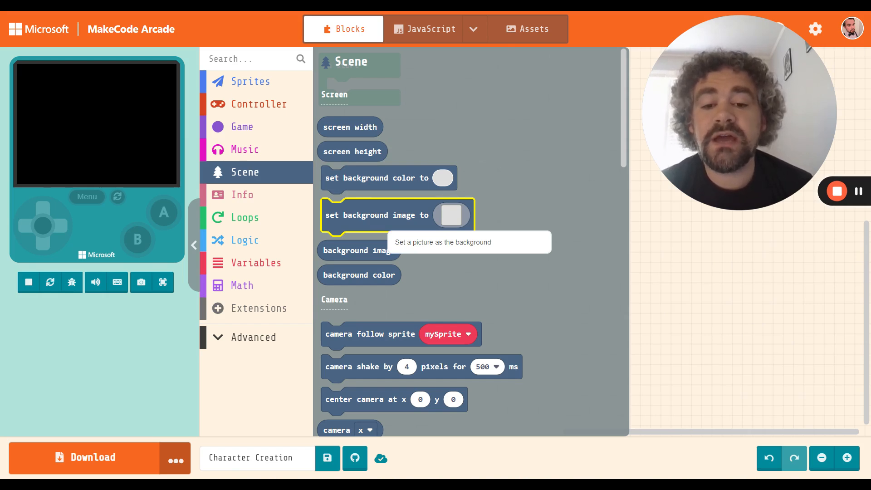
drag(358, 181, 366, 82)
click(448, 90)
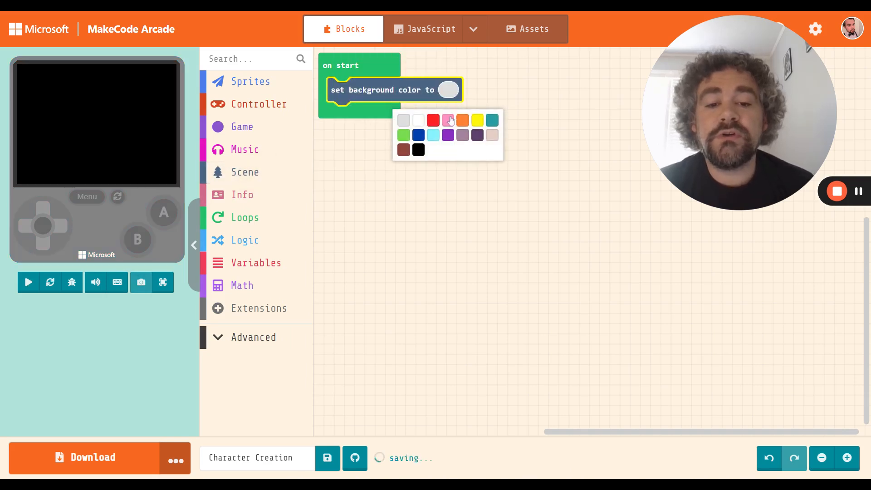
click(435, 136)
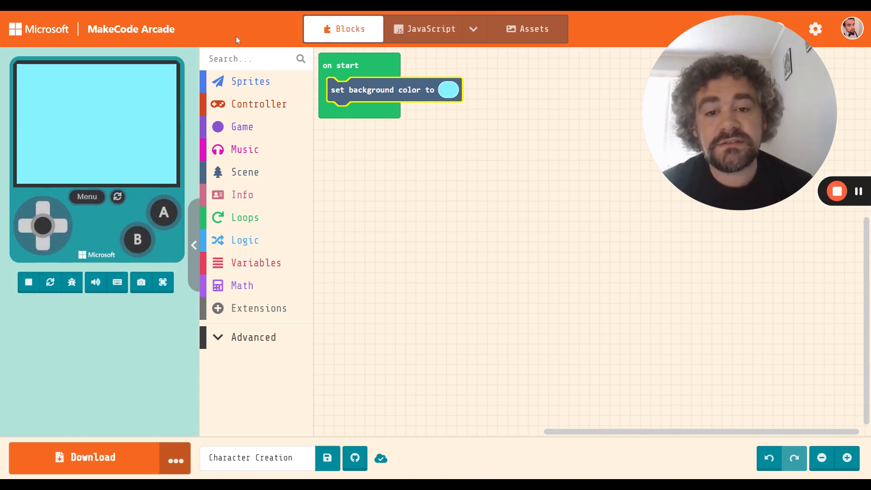
Try dark blue as the background color, then change it to green.
click(449, 90)
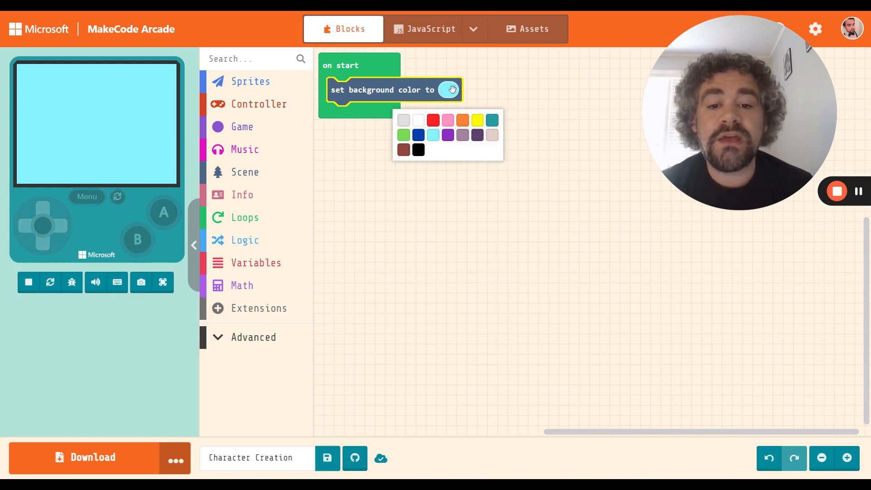
click(418, 135)
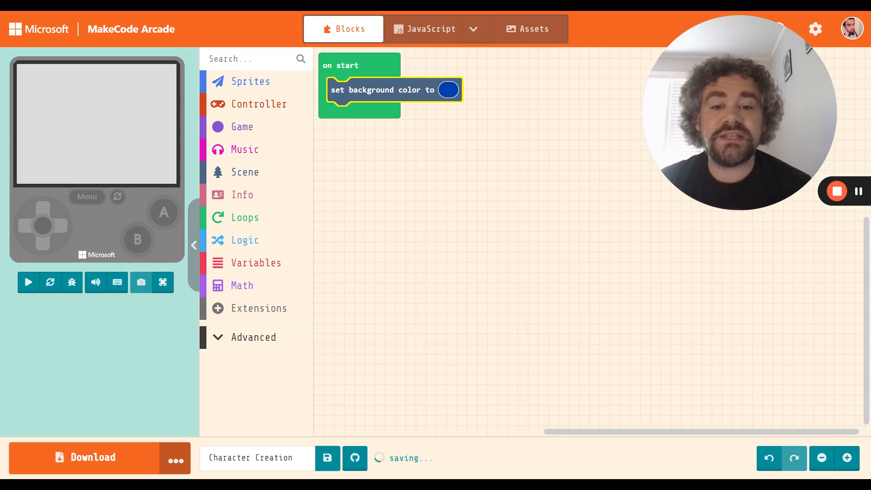
click(450, 91)
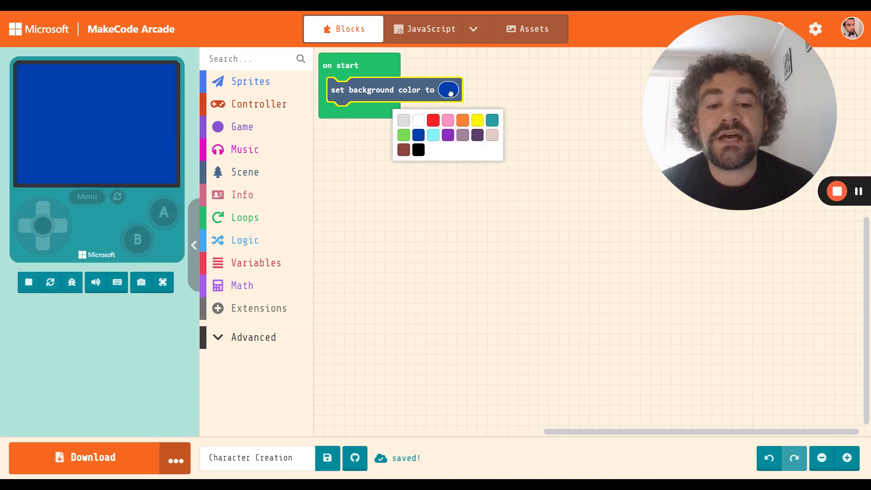
click(404, 135)
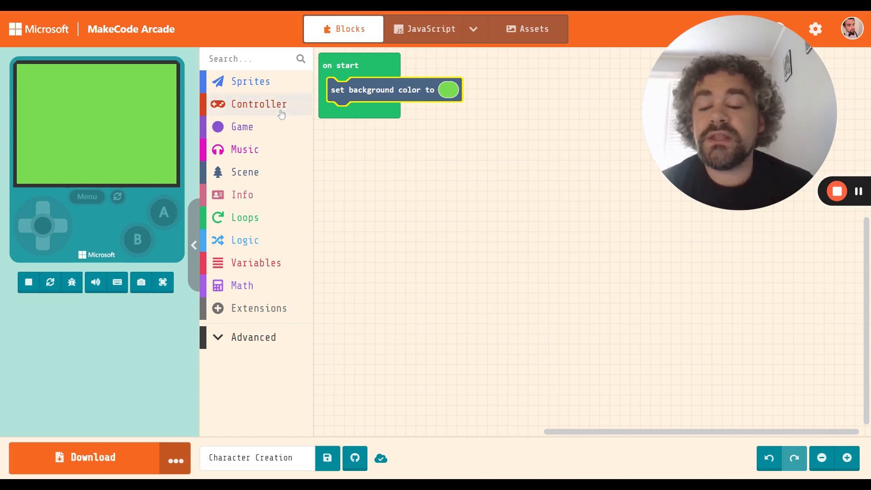
Add a "set background image to" block inside "on start" and delete the "set background color to" block.
click(244, 172)
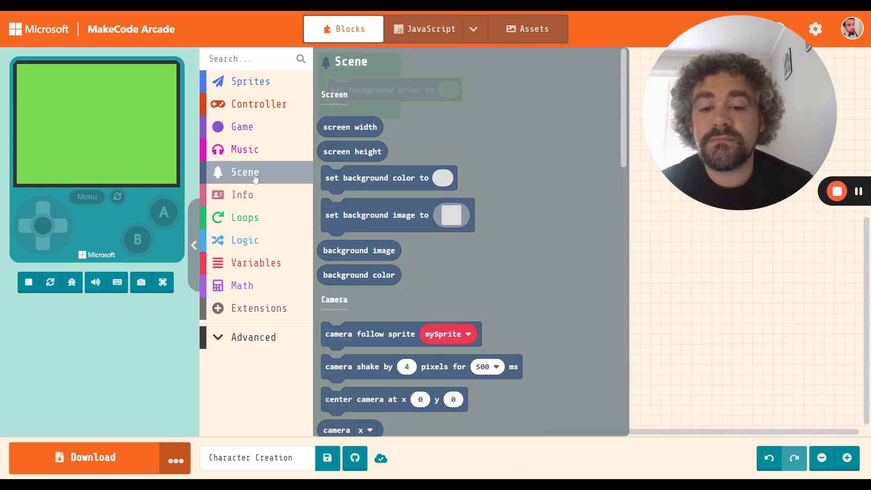
drag(353, 223, 363, 119)
click(385, 93)
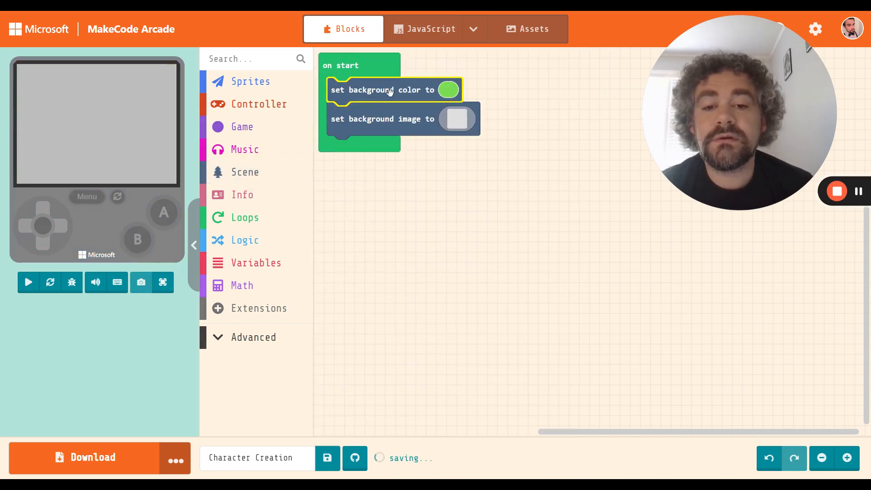
key(Delete)
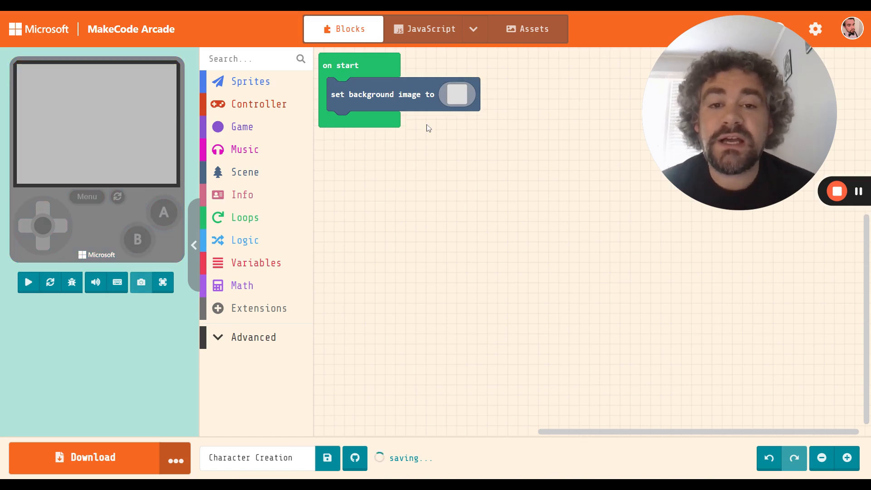
Draw a large filled yellow sun in the background image's upper-left corner and fill the remaining canvas with light blue.
click(456, 99)
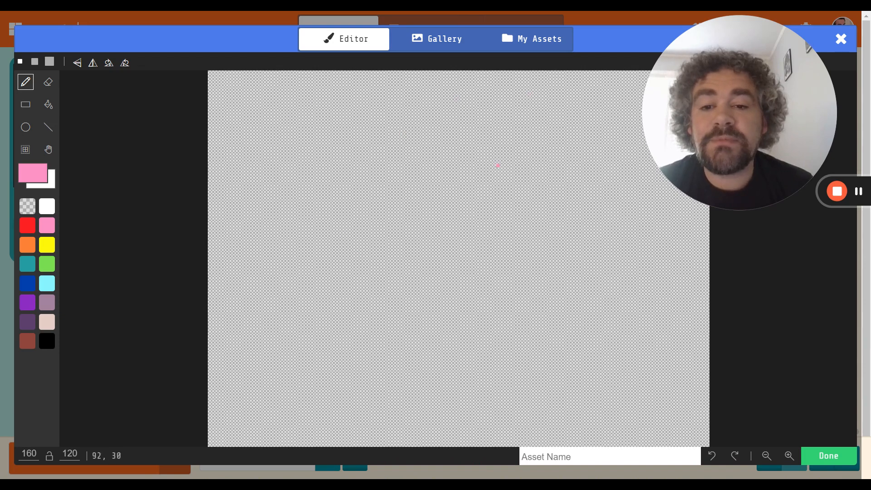
click(26, 127)
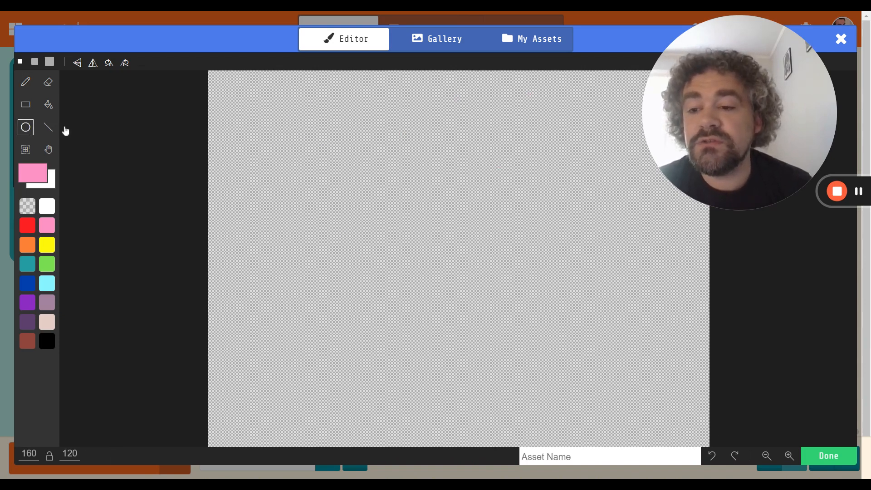
click(47, 248)
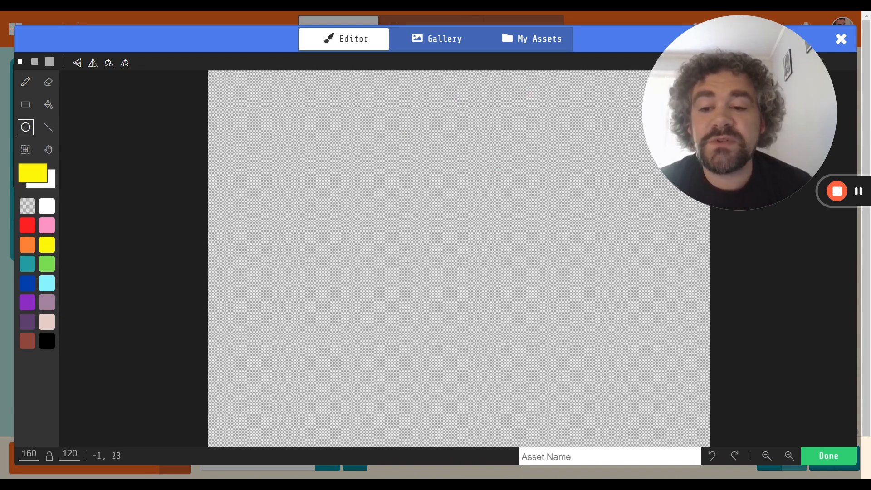
drag(237, 103, 327, 143)
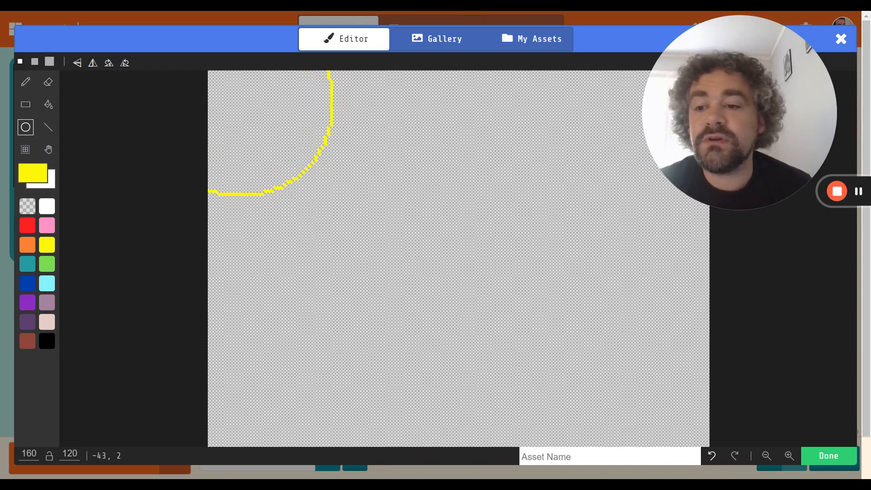
click(48, 105)
click(232, 118)
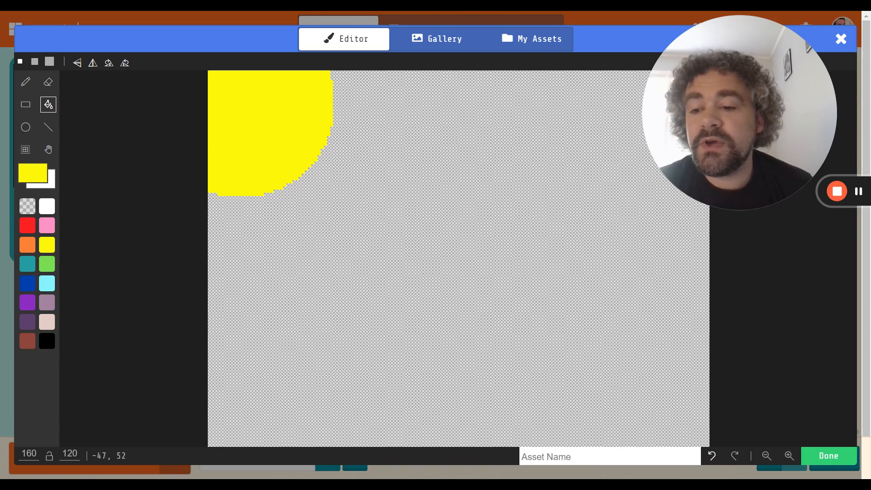
click(44, 286)
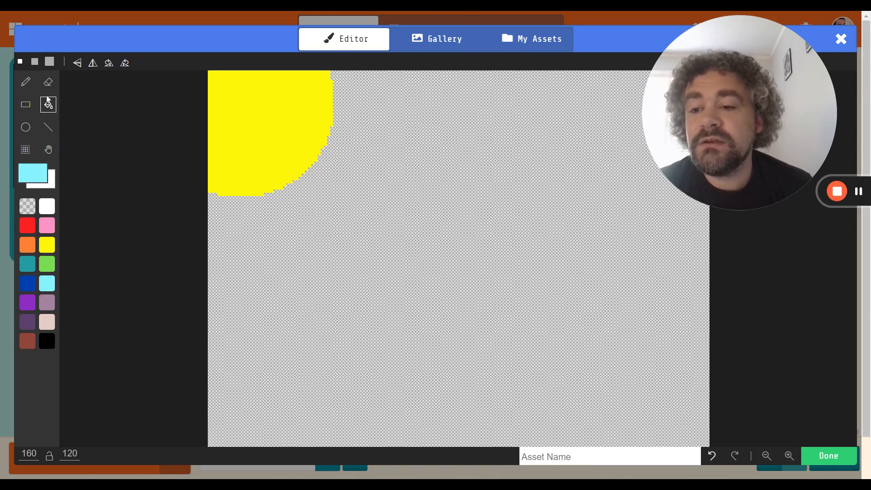
click(356, 207)
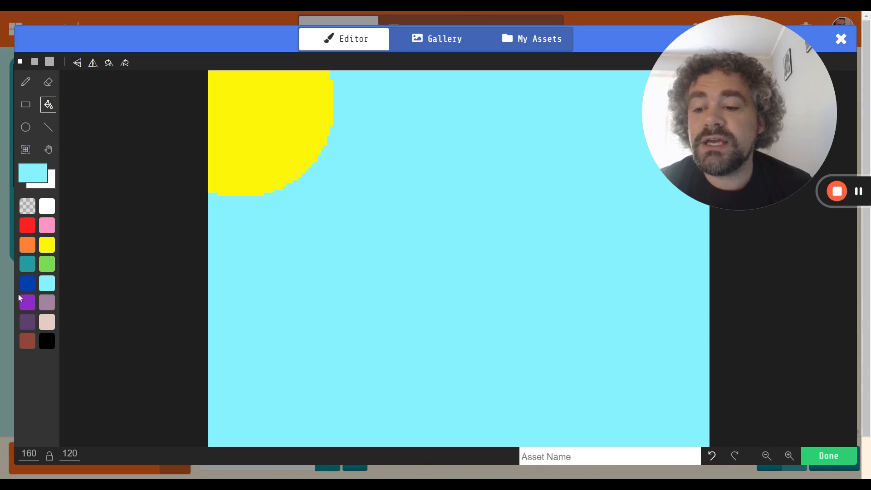
Draw a wavy brown ground line across the lower part of the background image and fill the area below it brown.
click(27, 340)
click(25, 83)
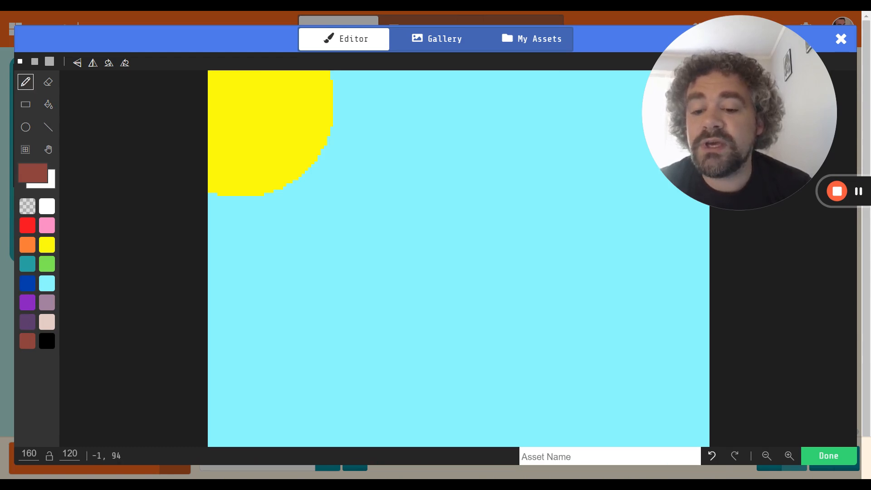
mouse_move(207, 367)
mouse_down()
mouse_move(326, 372)
mouse_move(606, 360)
mouse_move(721, 370)
mouse_up()
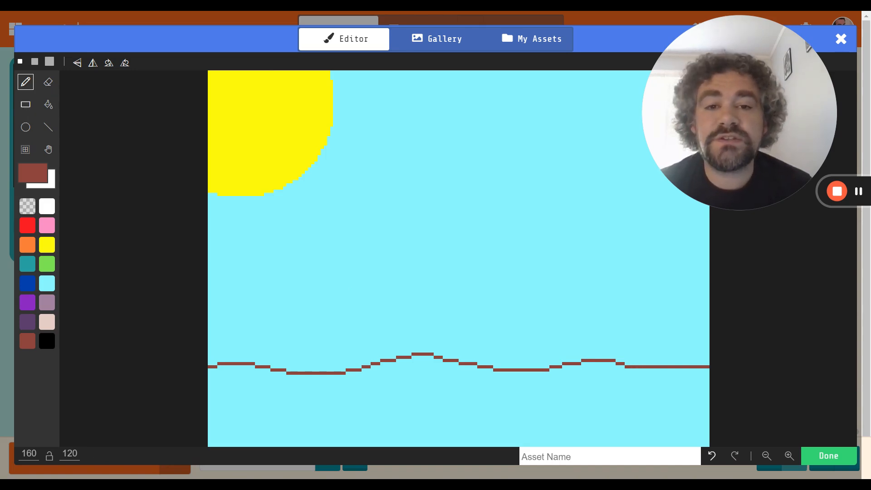
click(48, 106)
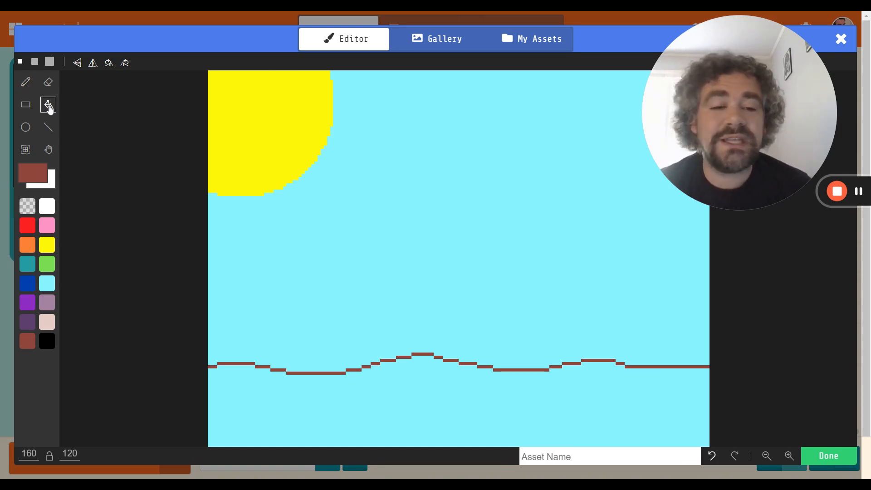
click(388, 399)
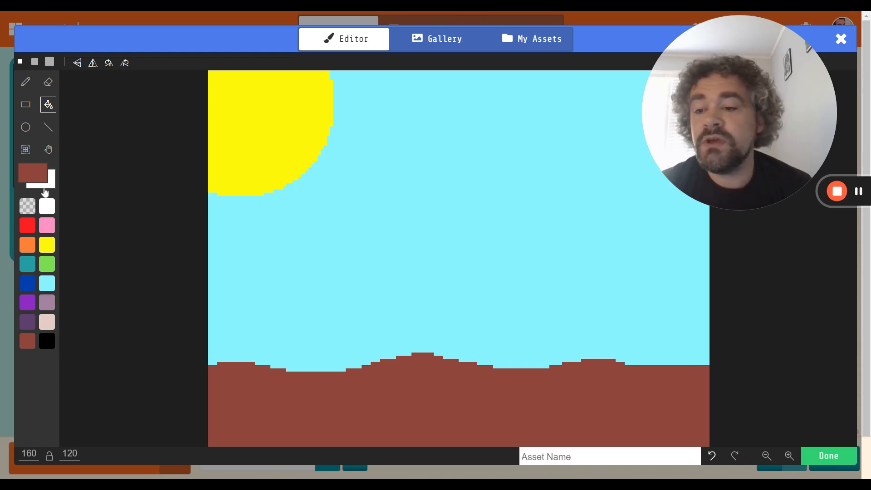
Try the smallest pencil size with a few brown dots in the sky, then undo them.
click(26, 82)
click(20, 62)
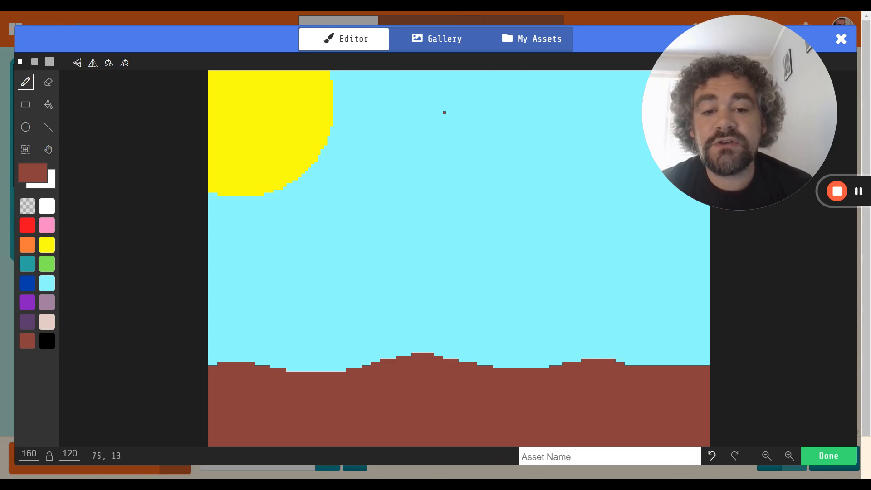
click(554, 137)
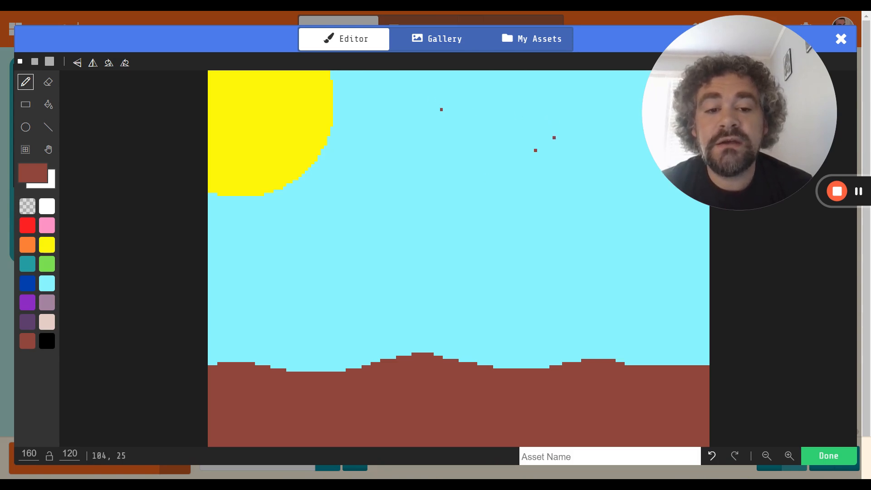
click(453, 200)
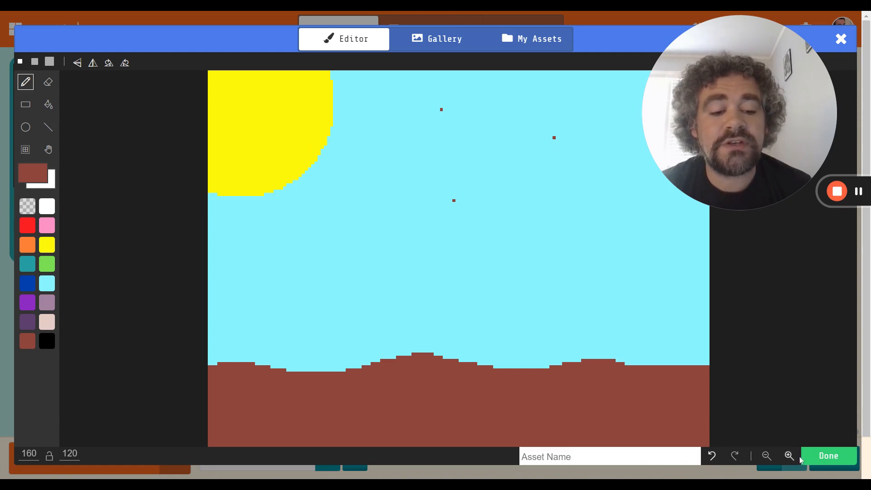
click(713, 456)
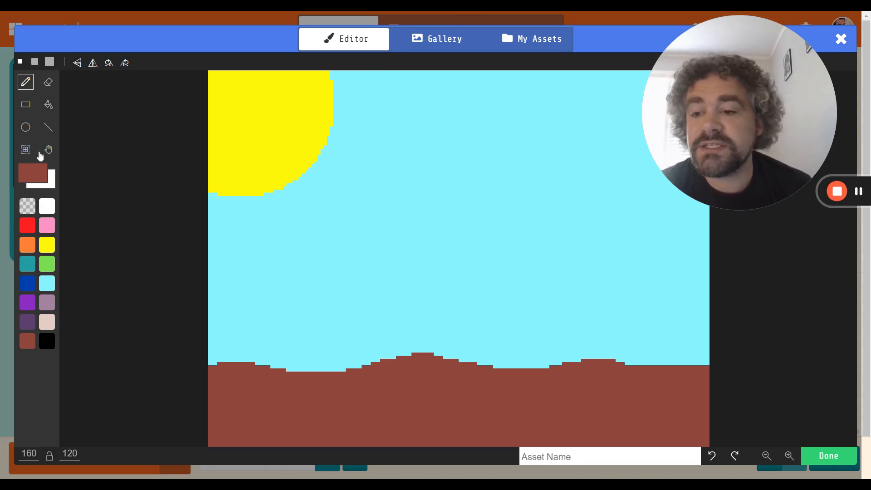
Draw a filled white oval cloud in the upper middle of the sky, then try the largest pencil size and return to the smallest.
click(35, 63)
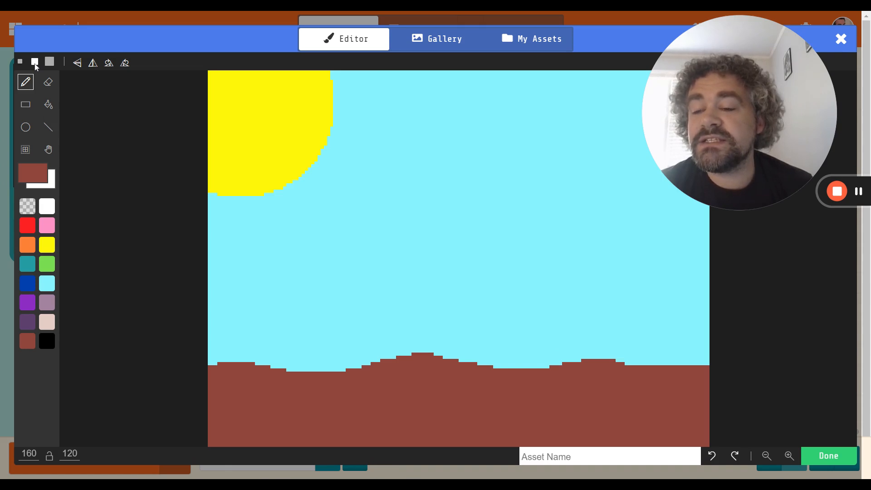
click(47, 207)
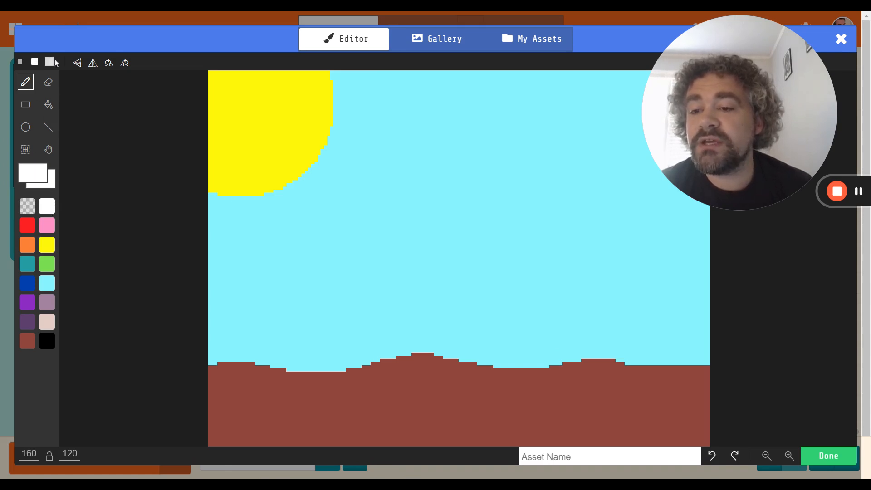
click(400, 150)
mouse_move(426, 106)
mouse_down()
mouse_move(464, 122)
mouse_move(518, 119)
mouse_move(524, 93)
mouse_move(475, 84)
mouse_move(426, 97)
mouse_move(464, 116)
mouse_move(463, 107)
mouse_move(451, 115)
mouse_move(451, 97)
mouse_move(510, 103)
mouse_move(501, 113)
mouse_up()
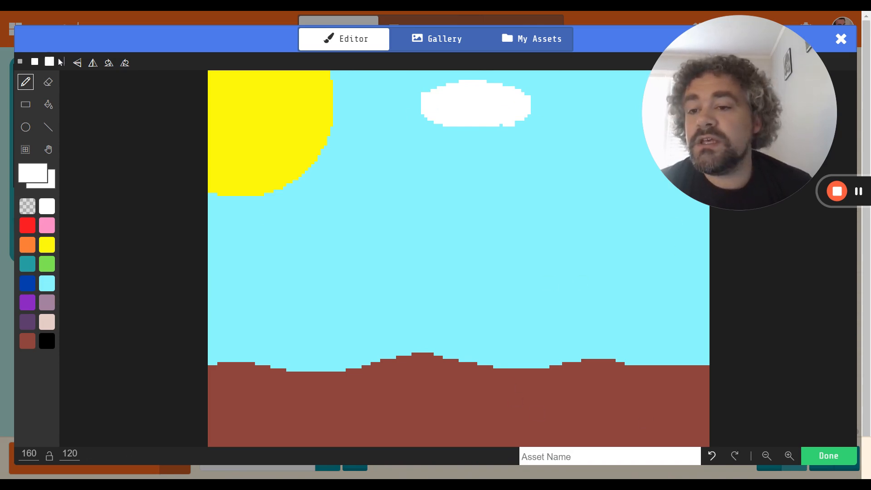
click(50, 62)
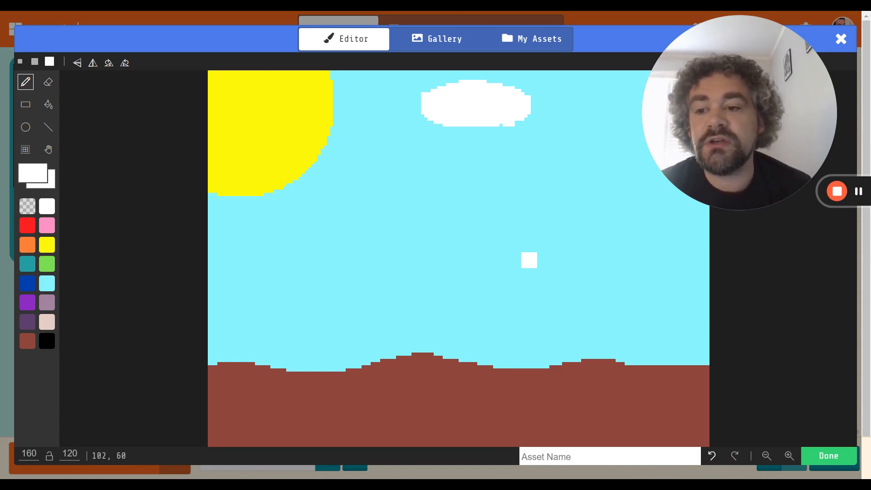
click(20, 61)
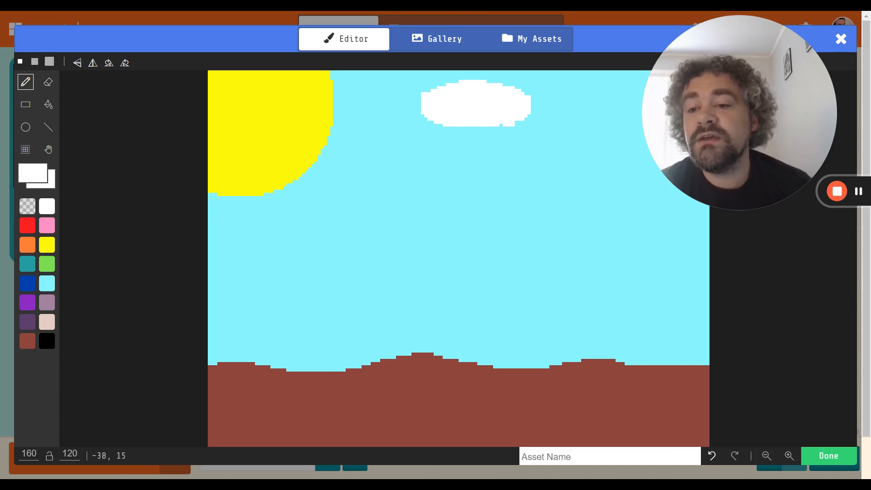
Try the vertical flip, horizontal flip and rotation on the whole background image, returning it to its original orientation.
click(77, 64)
click(77, 64)
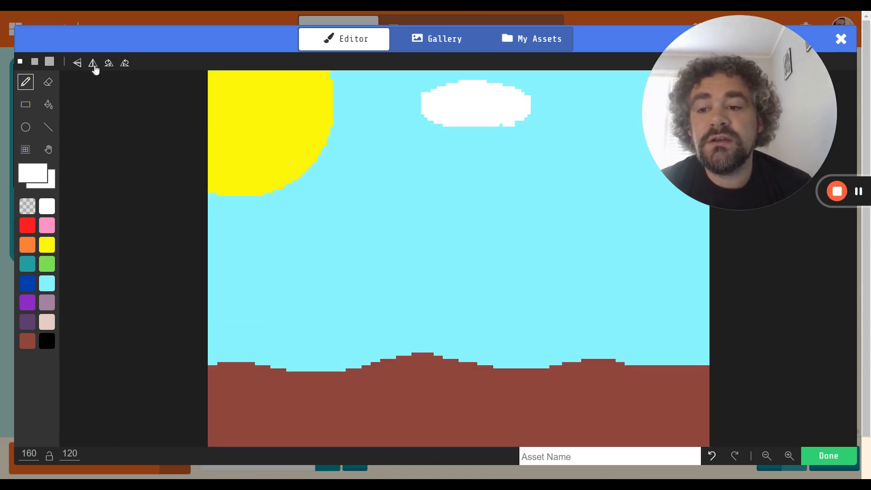
click(93, 64)
click(94, 66)
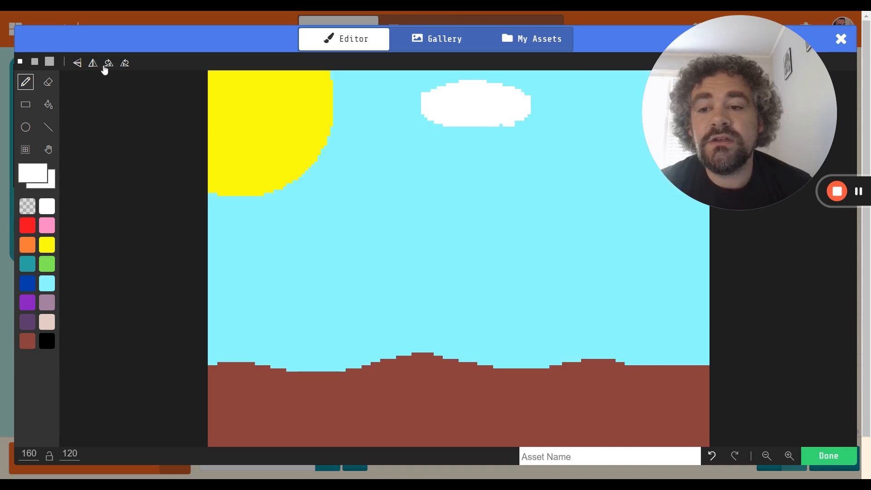
click(106, 68)
click(109, 68)
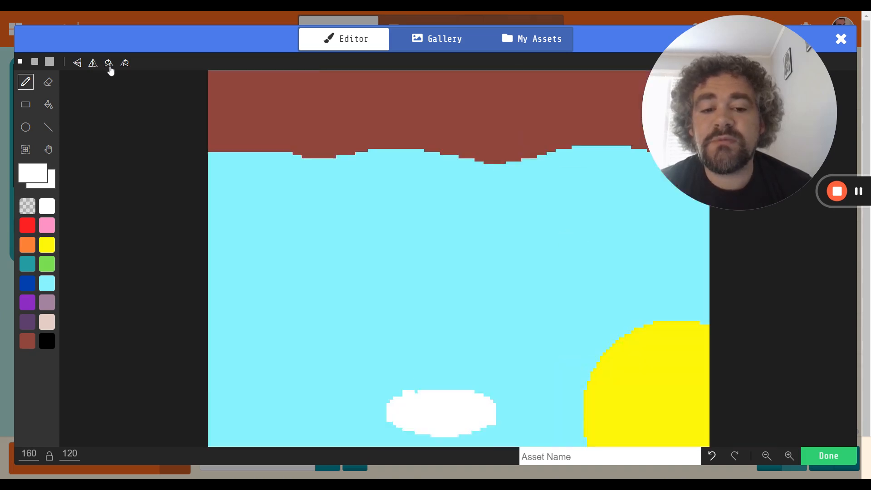
click(109, 68)
click(111, 70)
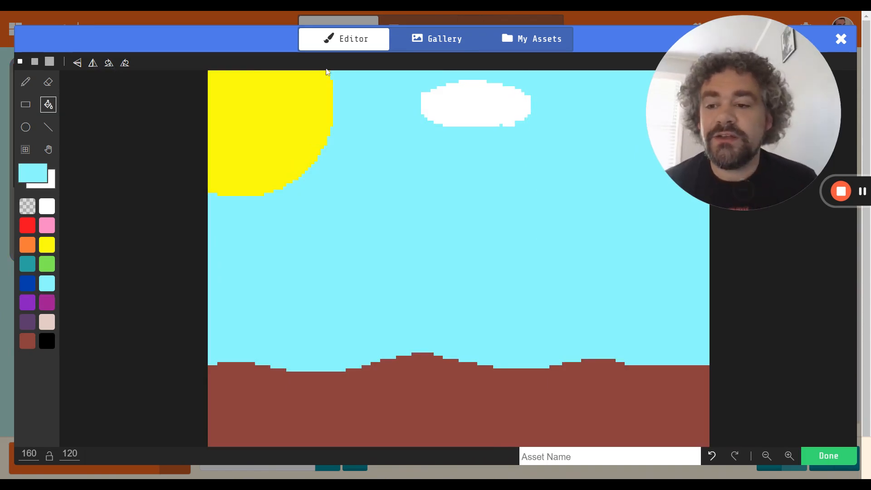
Select the white cloud, paste a copy of it and place the copy just to the right of the sun's lower edge.
click(26, 150)
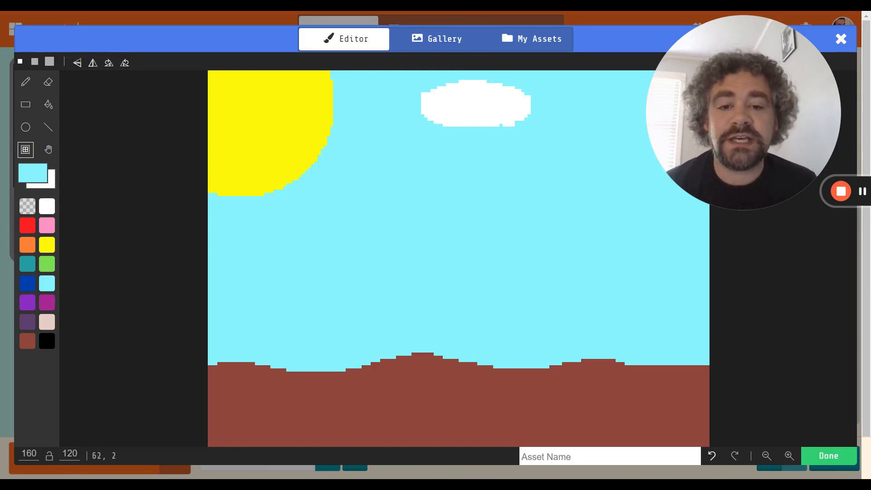
drag(410, 78, 535, 129)
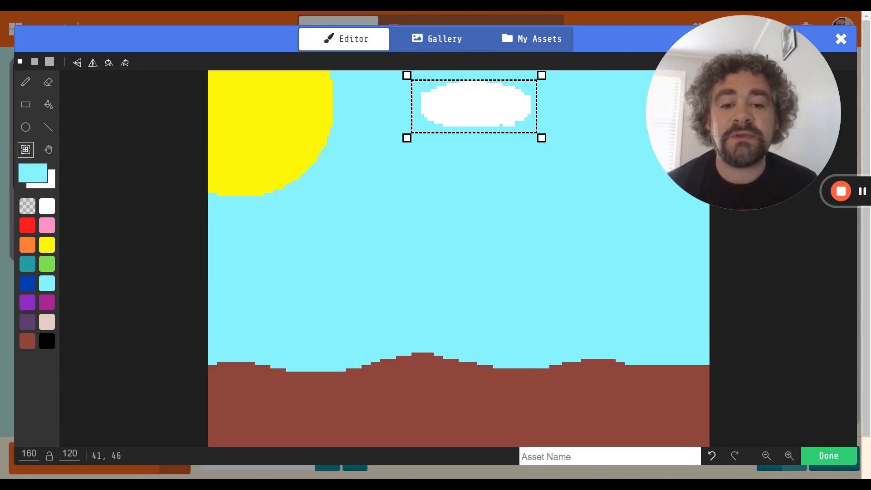
key(ctrl+v)
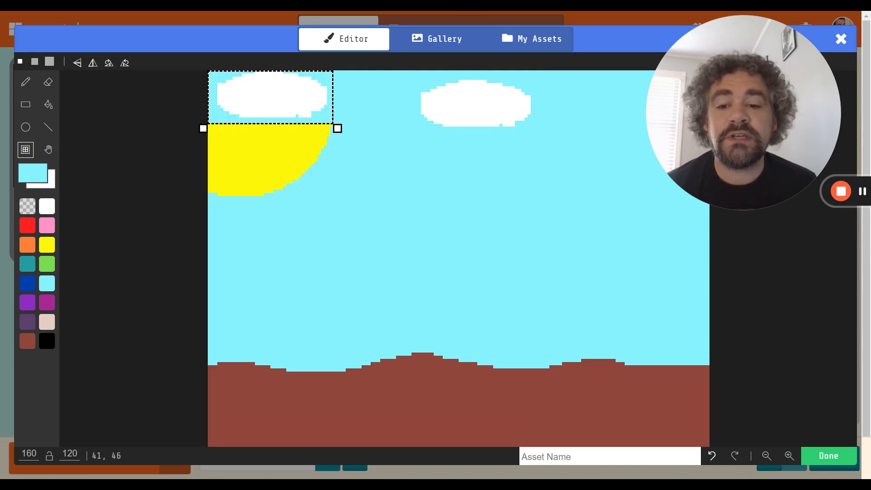
drag(271, 108, 393, 193)
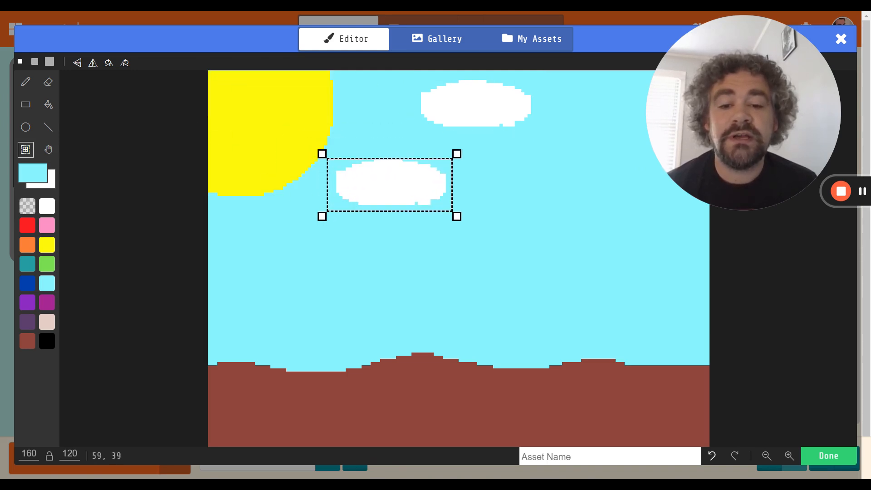
Paste another copy of the cloud and place it in the right part of the sky, undoing the stray selection that leaves it over the sun.
key(ctrl+v)
drag(352, 117, 613, 166)
click(473, 227)
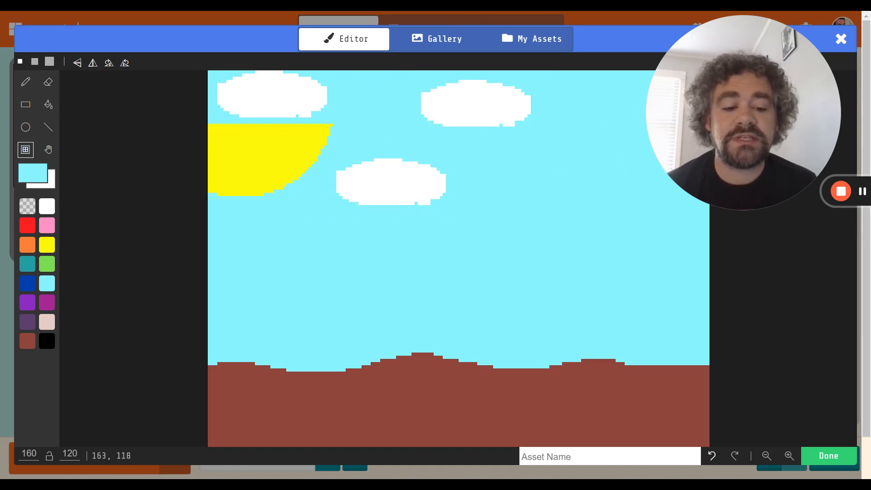
click(712, 457)
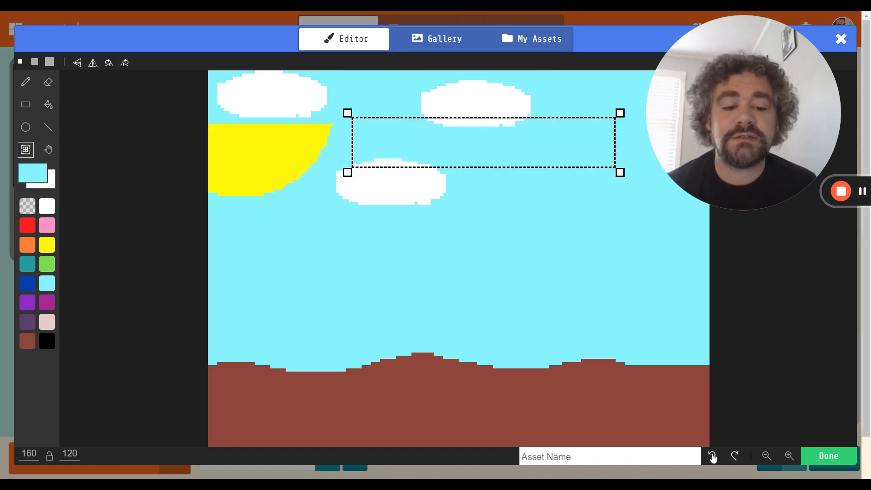
click(712, 456)
click(712, 456)
click(712, 457)
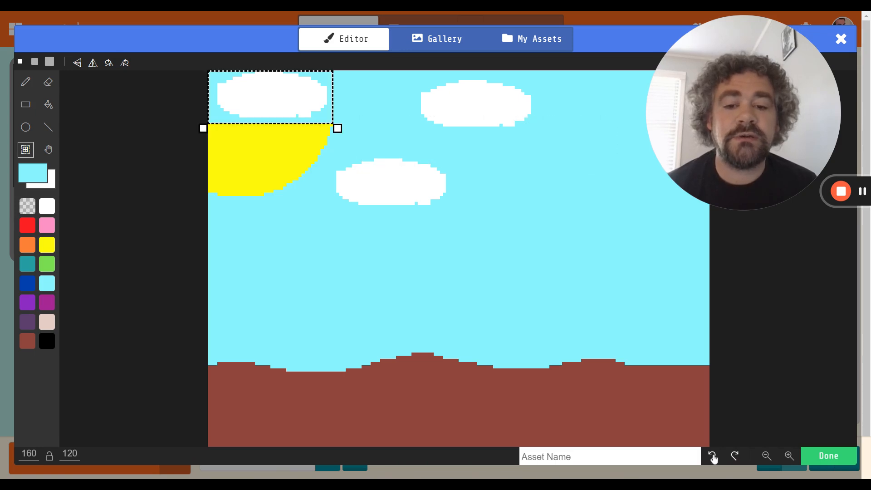
drag(271, 101, 598, 164)
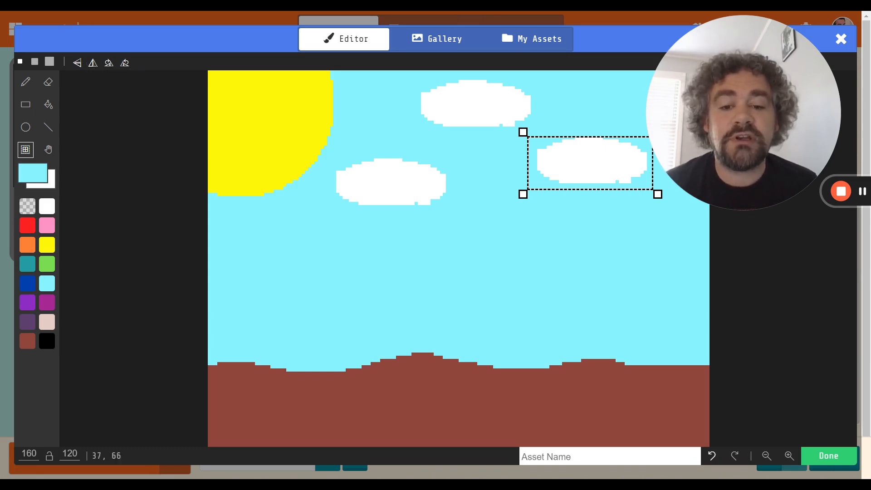
Select the cloud copy nearest the sun, flip it horizontally and deselect it.
click(357, 301)
drag(330, 152, 451, 207)
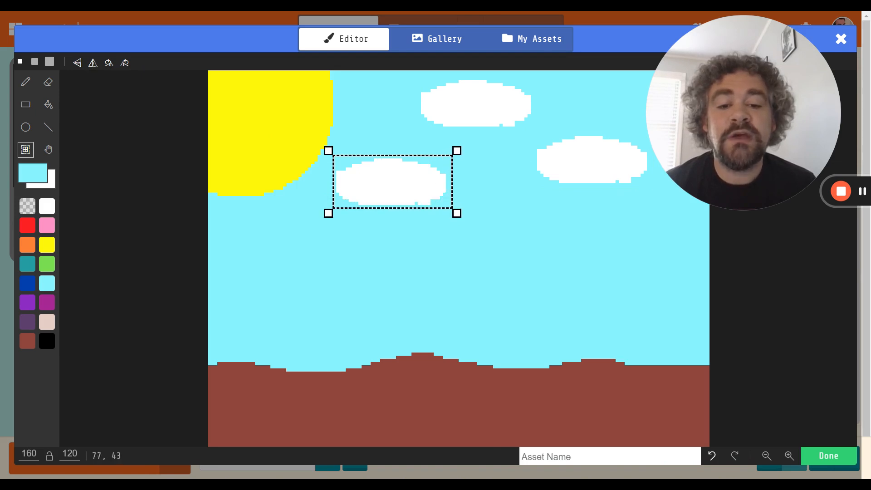
click(92, 63)
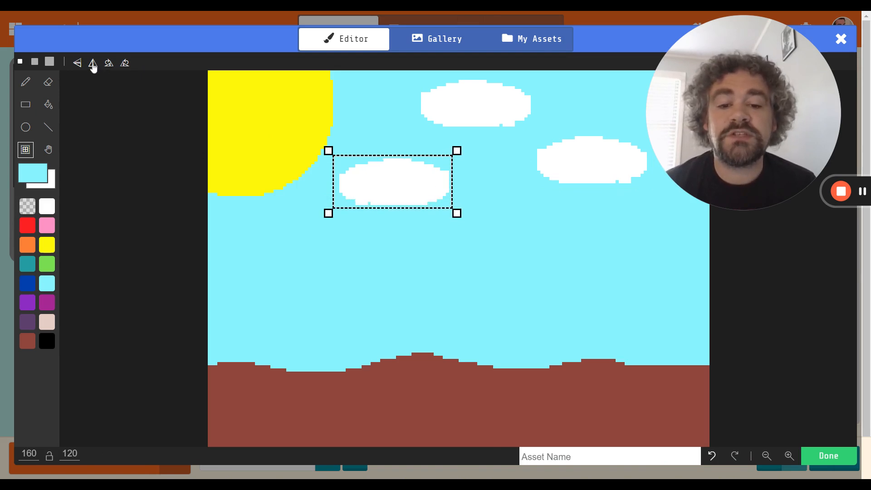
click(248, 177)
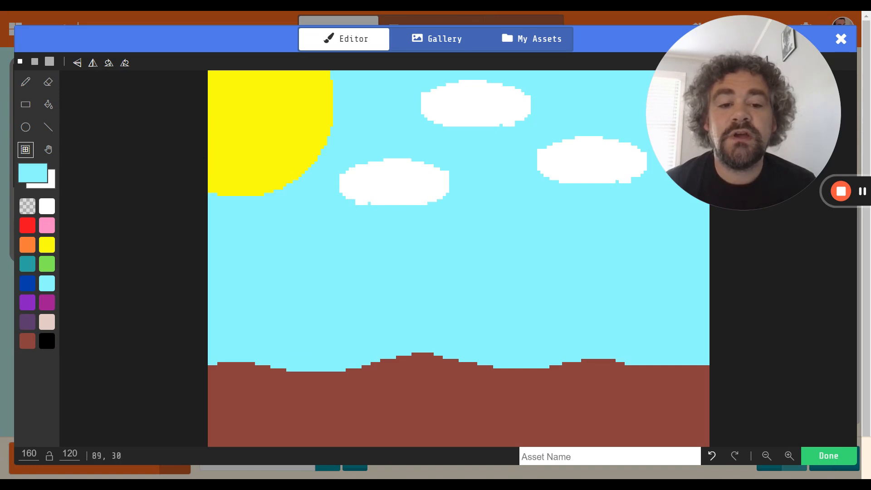
Rotate the rightmost cloud copy so it stands upright and fill the transparent gap beside it with light blue.
drag(515, 133, 659, 182)
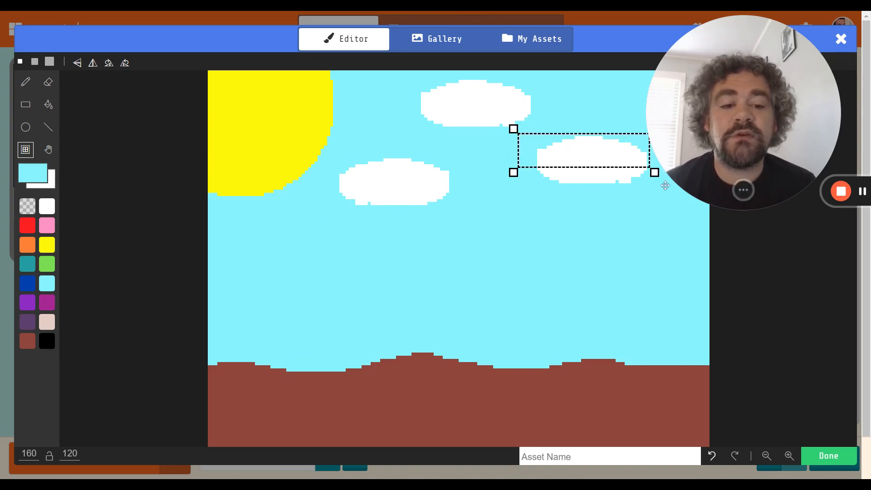
click(619, 221)
drag(535, 134, 655, 210)
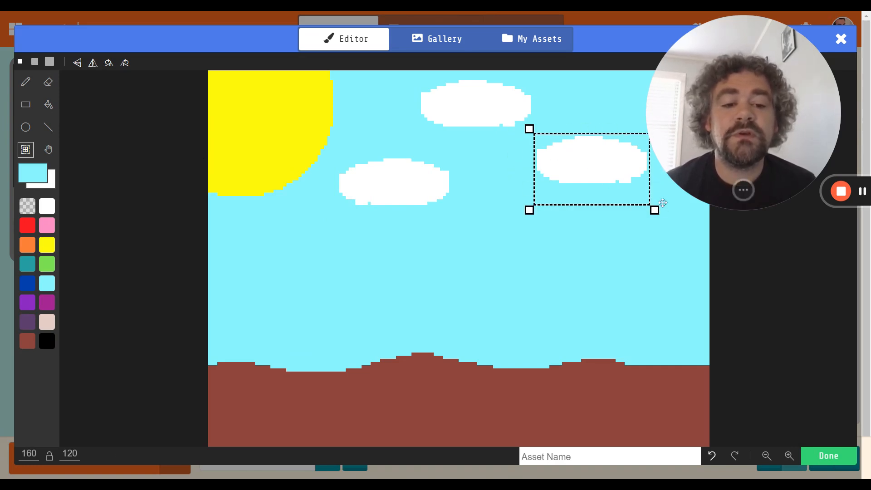
click(122, 63)
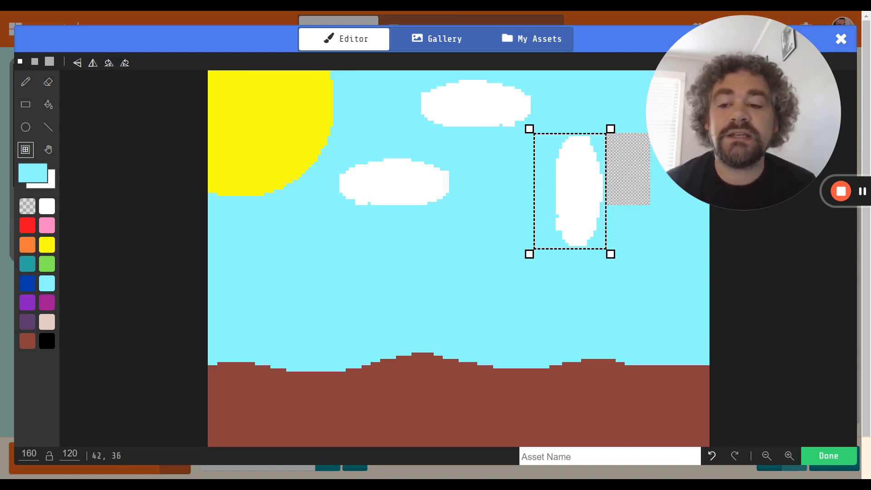
click(48, 105)
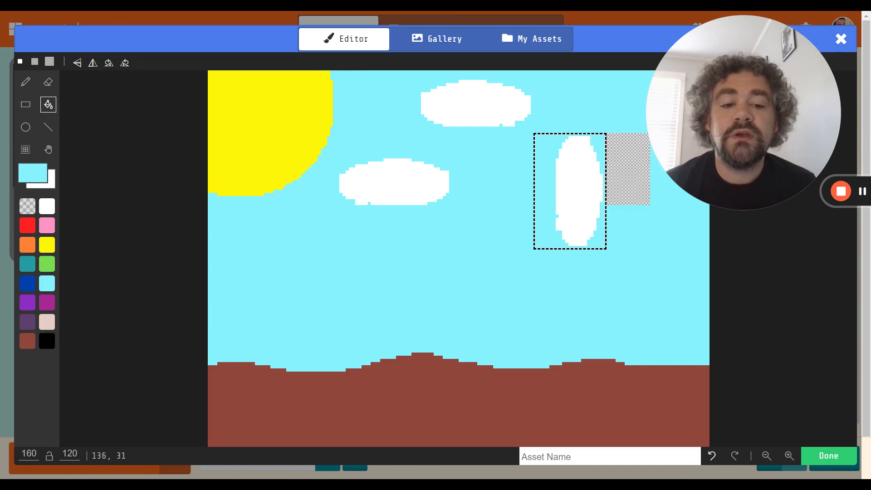
click(632, 169)
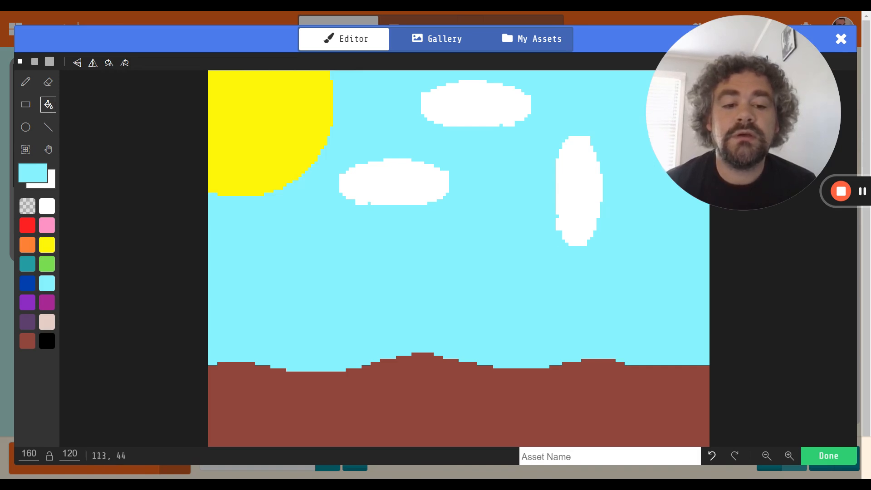
Reshape the upright cloud into a wider, flatter one, reposition it and fill the transparent gaps above and below with light blue.
click(25, 150)
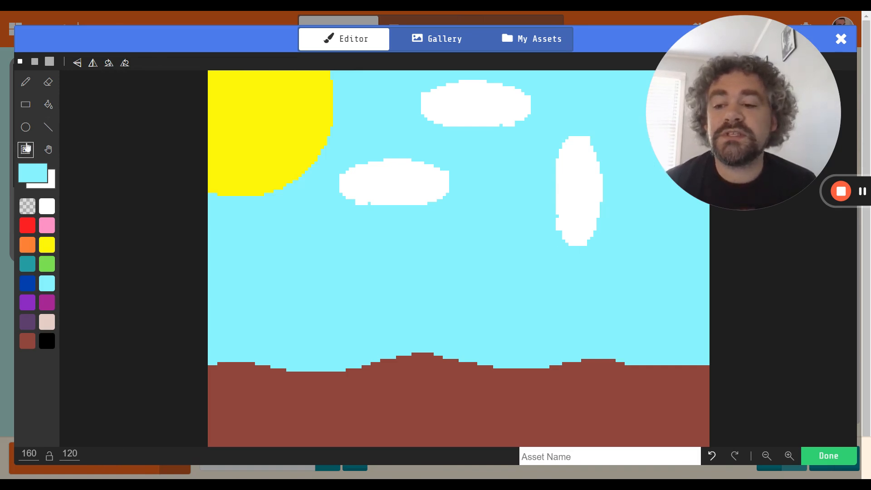
drag(543, 126, 656, 277)
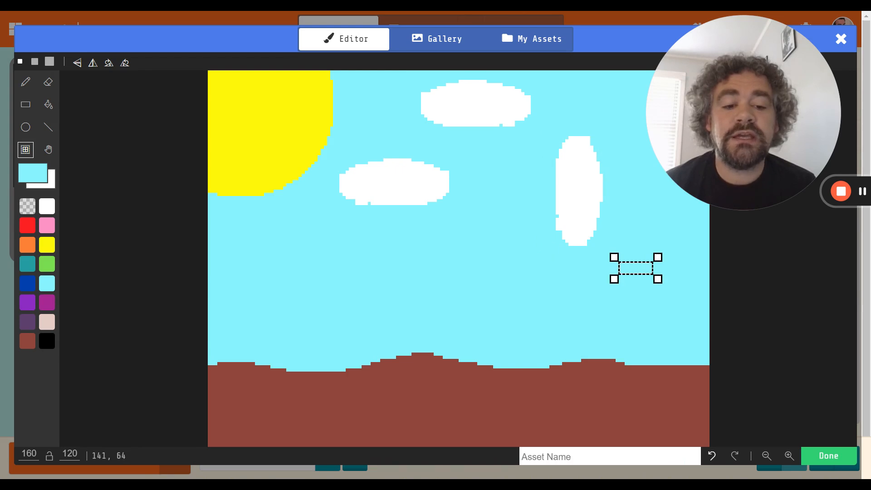
drag(544, 127, 652, 204)
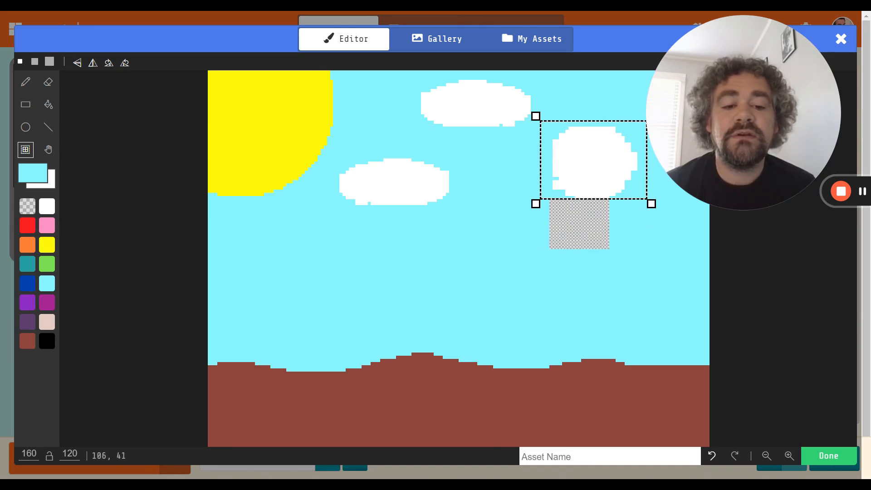
drag(535, 204, 507, 175)
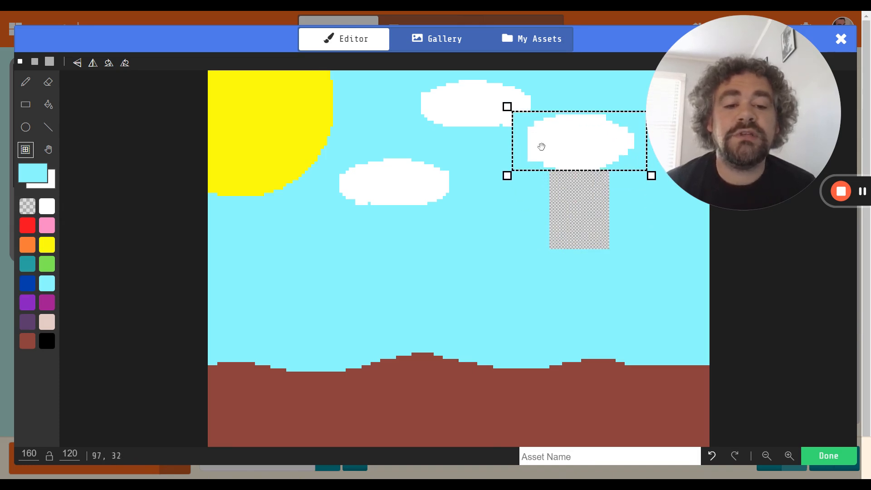
drag(558, 134, 561, 172)
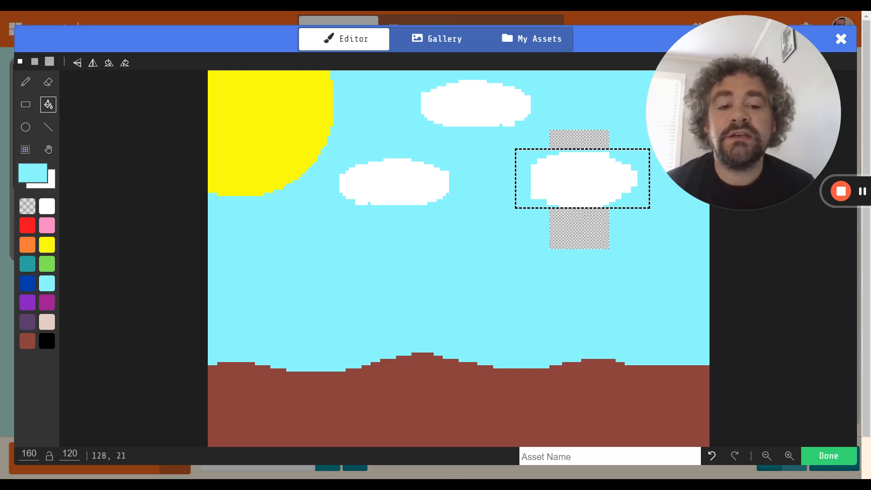
click(579, 138)
click(579, 229)
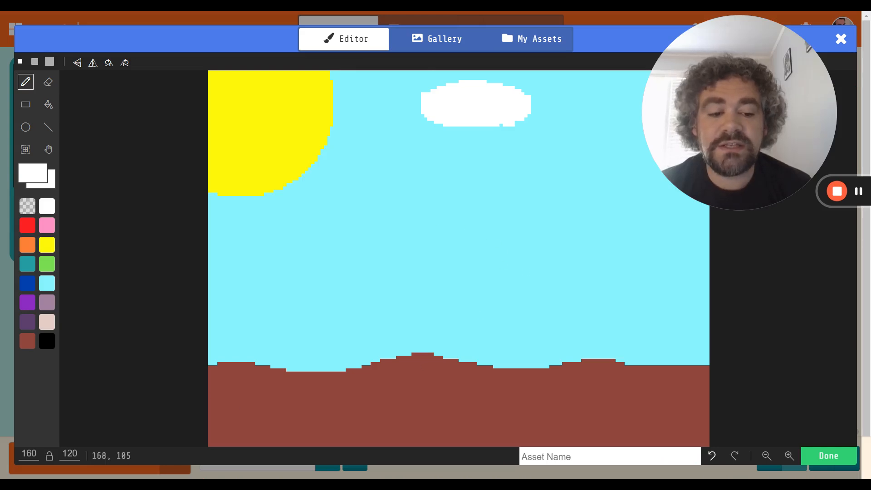
Save the background image and add a set background color block above it in on start, with the color dark blue.
click(827, 456)
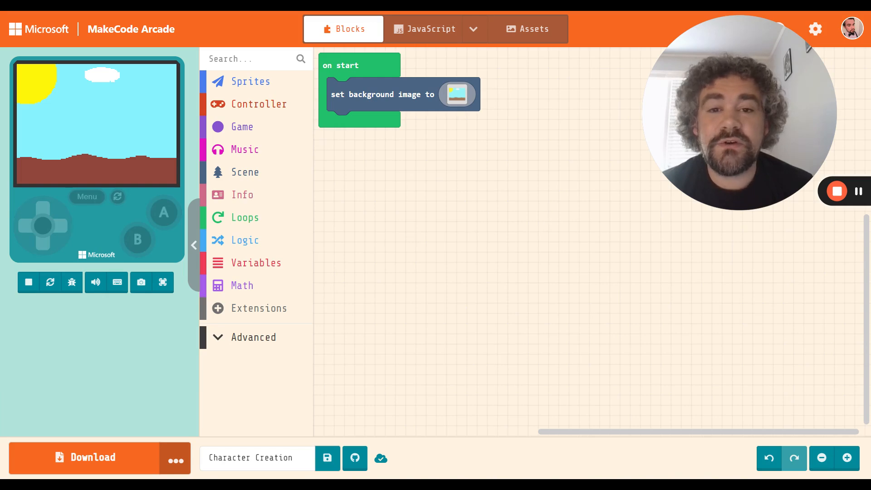
click(245, 173)
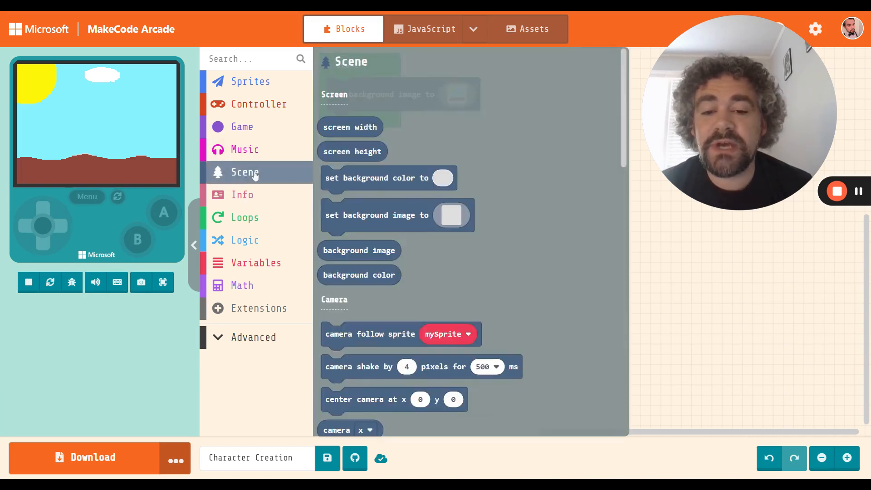
drag(381, 181, 386, 100)
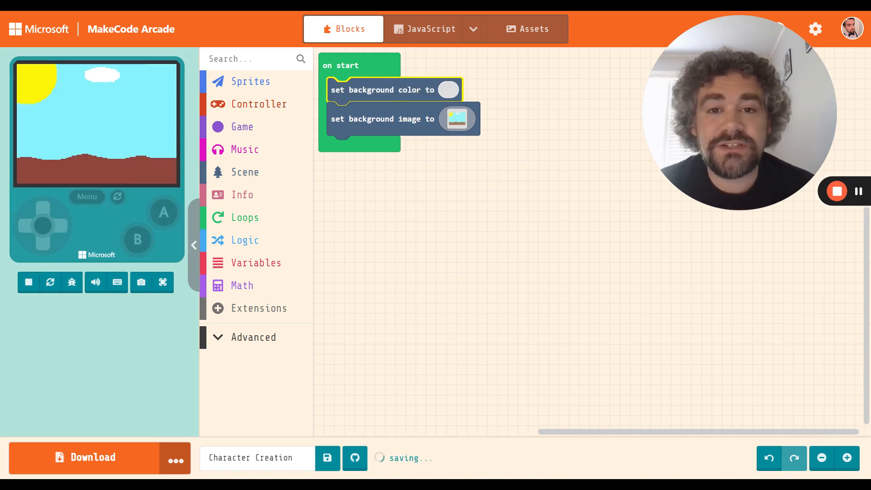
click(447, 90)
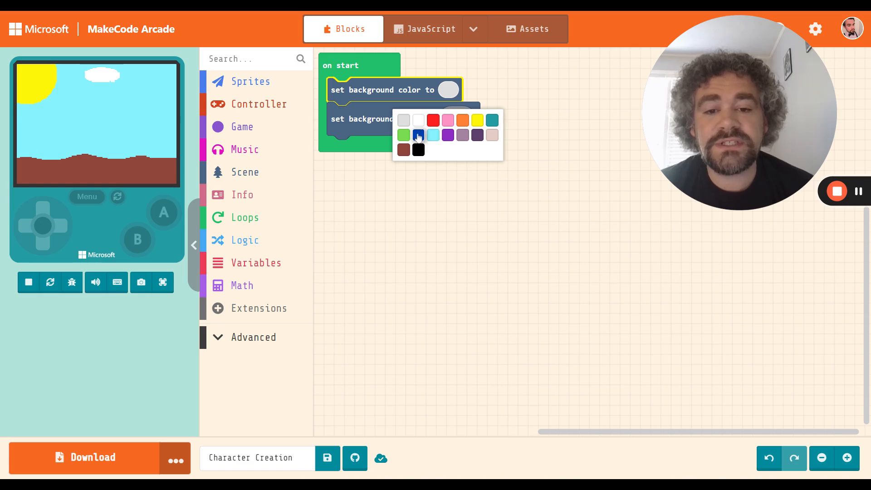
click(418, 137)
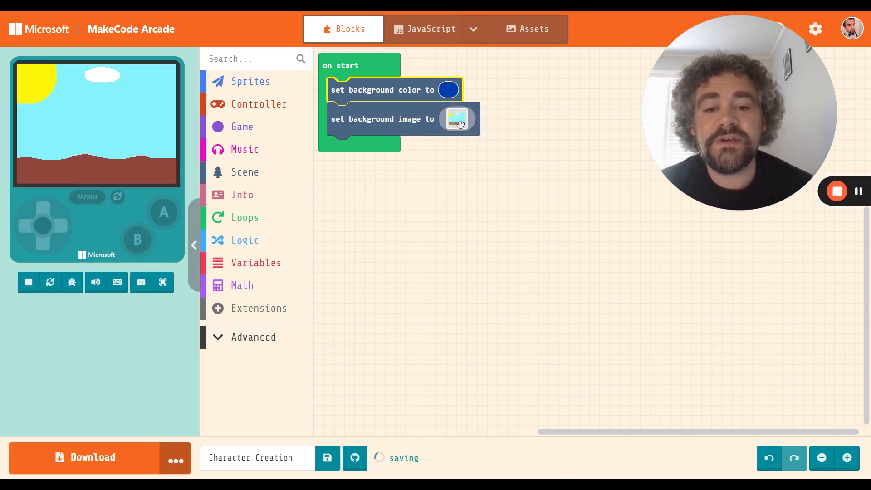
Fill the light blue sky of the background image with transparency and save the image.
click(460, 126)
click(33, 205)
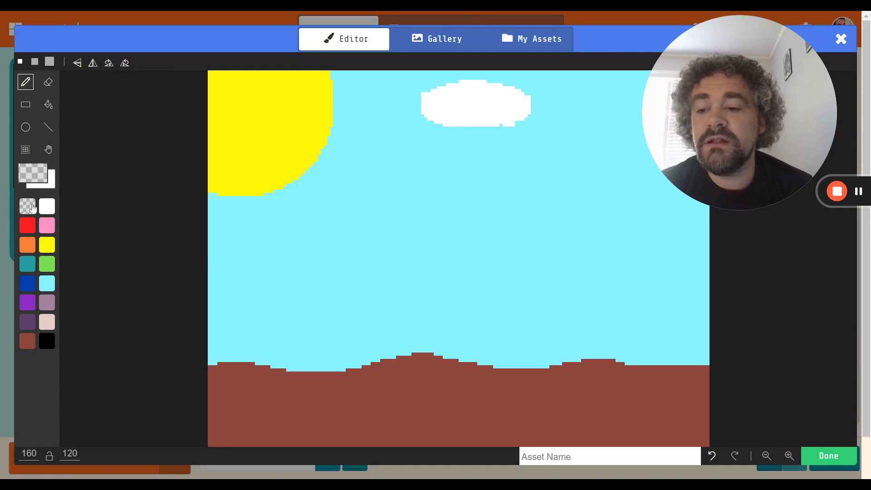
click(48, 104)
click(252, 230)
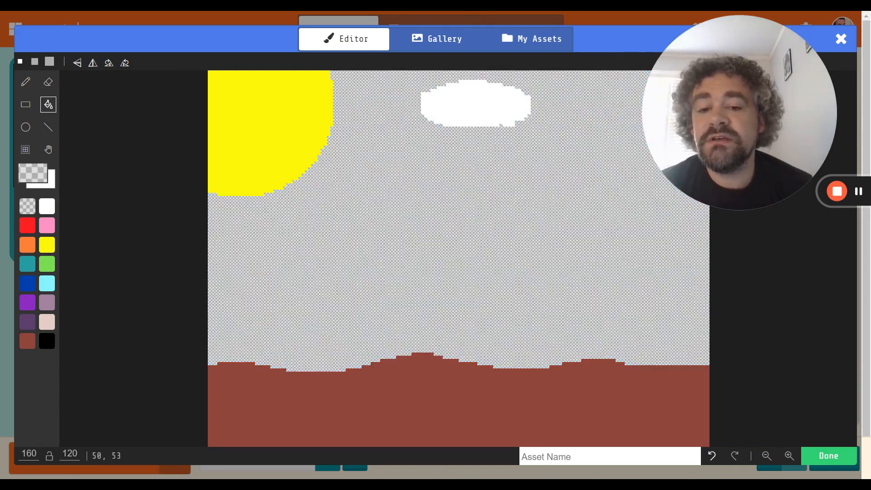
click(820, 455)
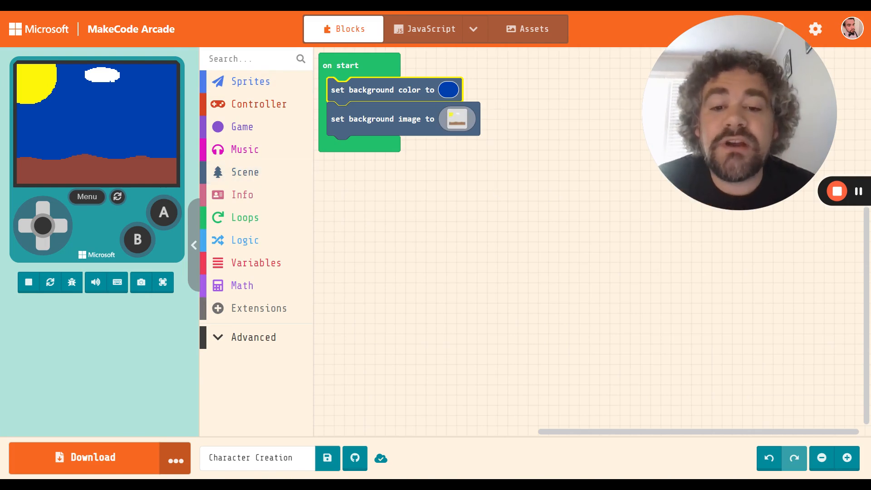
Look through the gallery of ready-made background images and close it without choosing one.
click(462, 120)
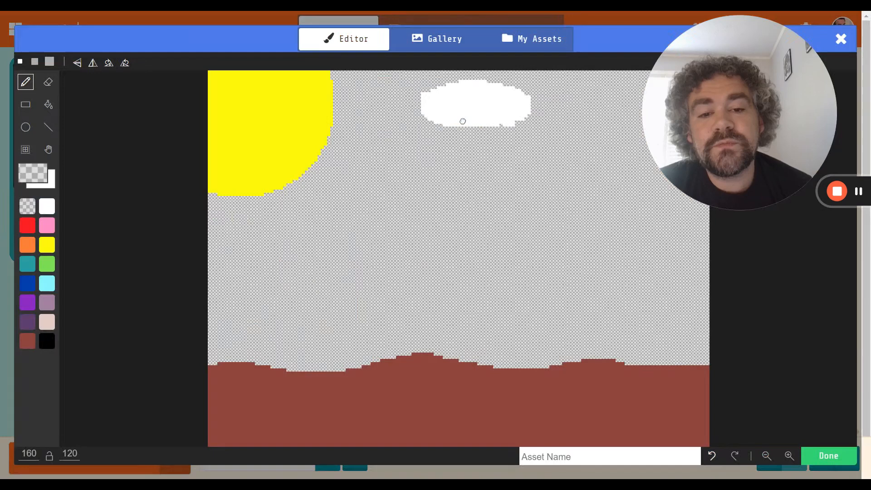
click(425, 41)
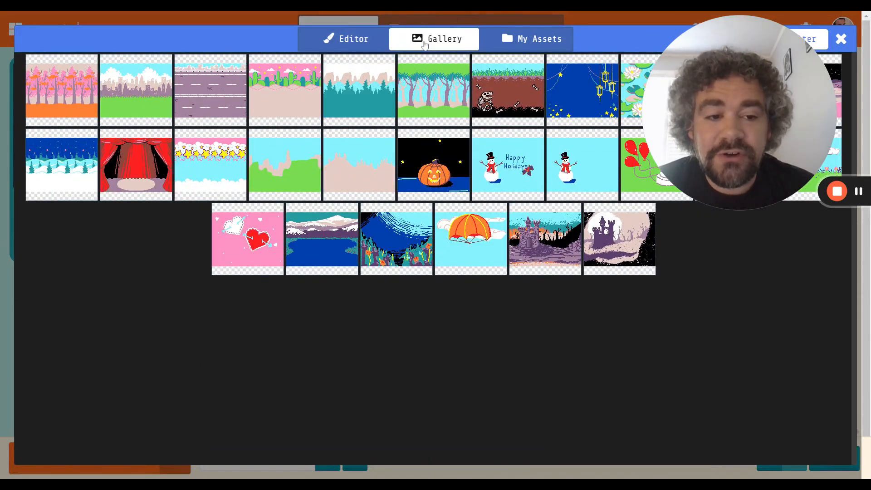
drag(771, 80, 802, 307)
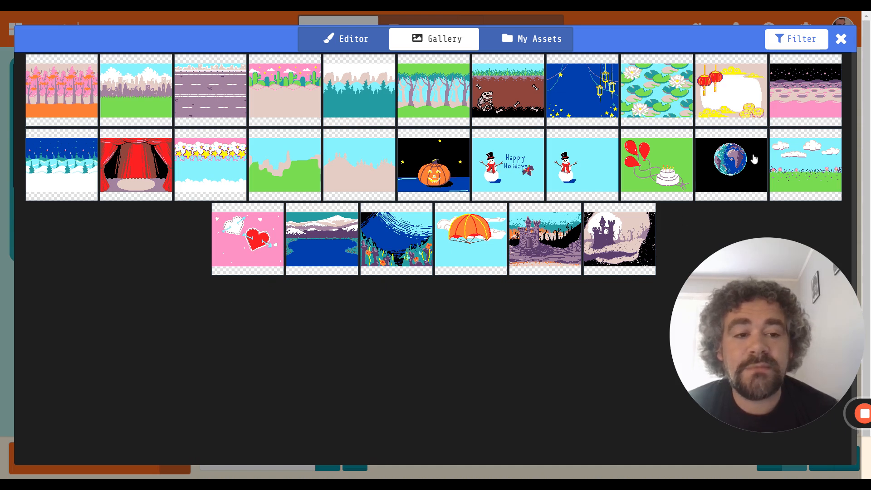
click(841, 40)
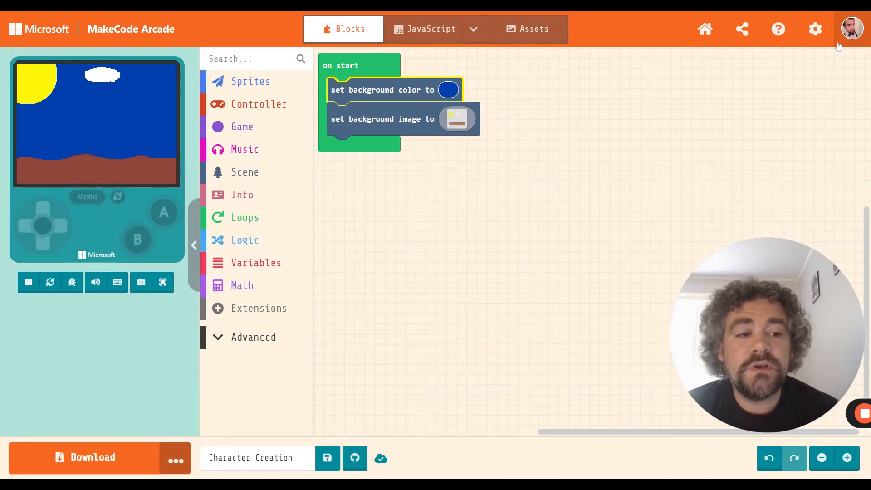
drag(771, 303, 774, 111)
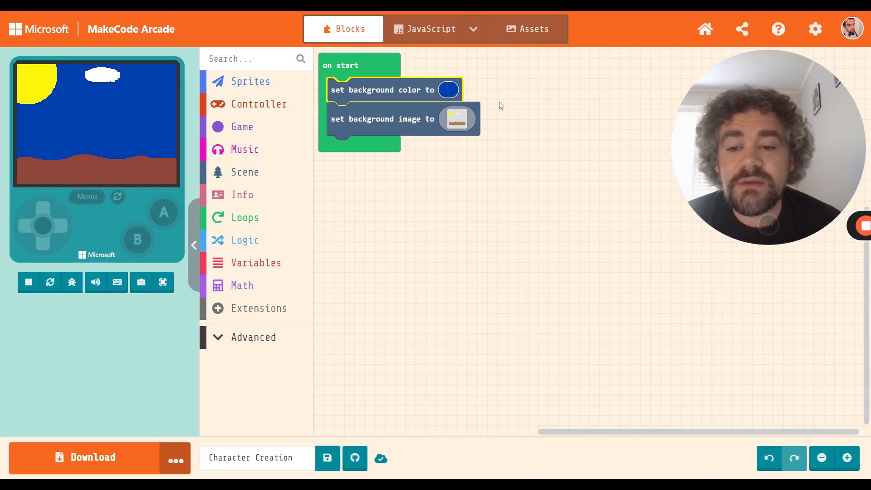
Add a set mySprite to sprite of kind Player block below the background image block in on start.
click(258, 88)
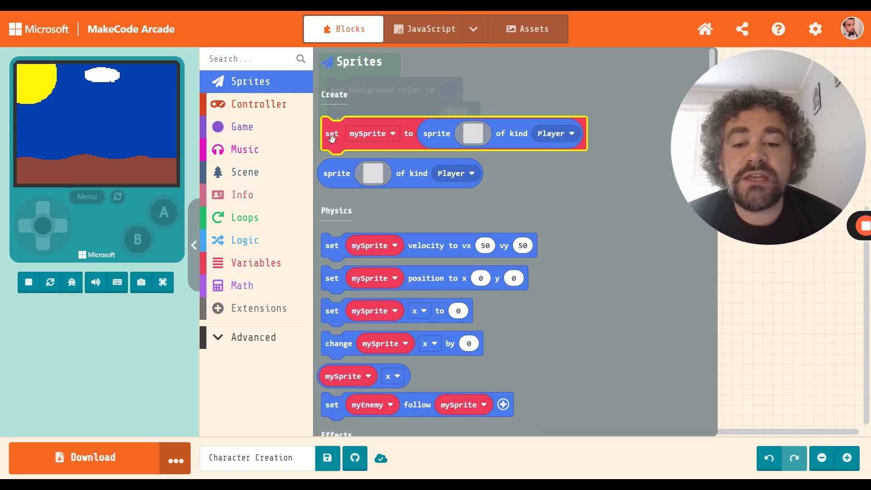
drag(332, 137, 340, 160)
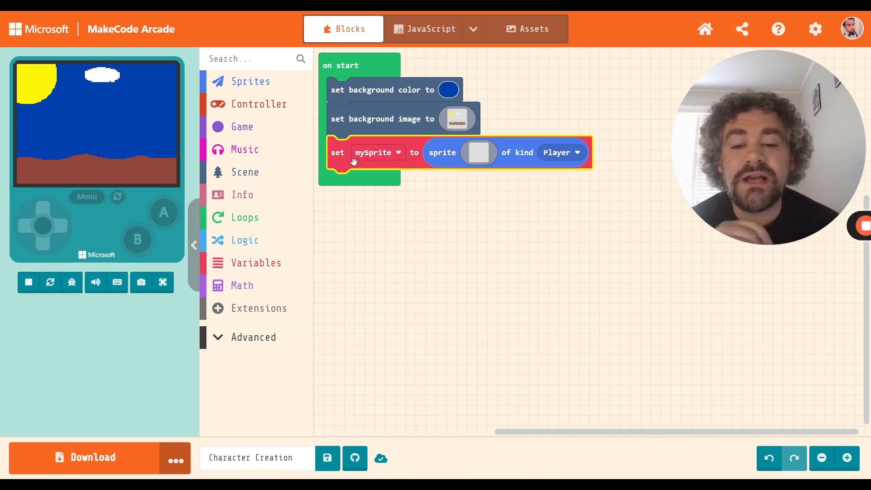
click(399, 153)
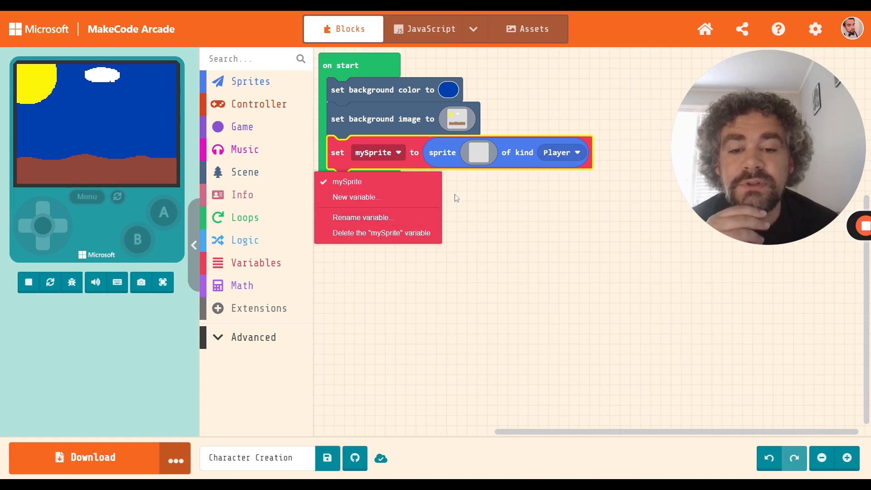
click(479, 153)
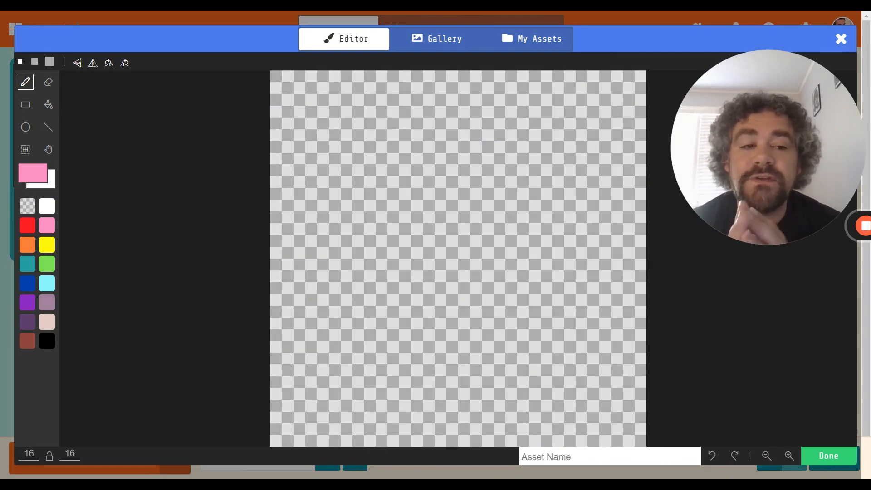
click(842, 39)
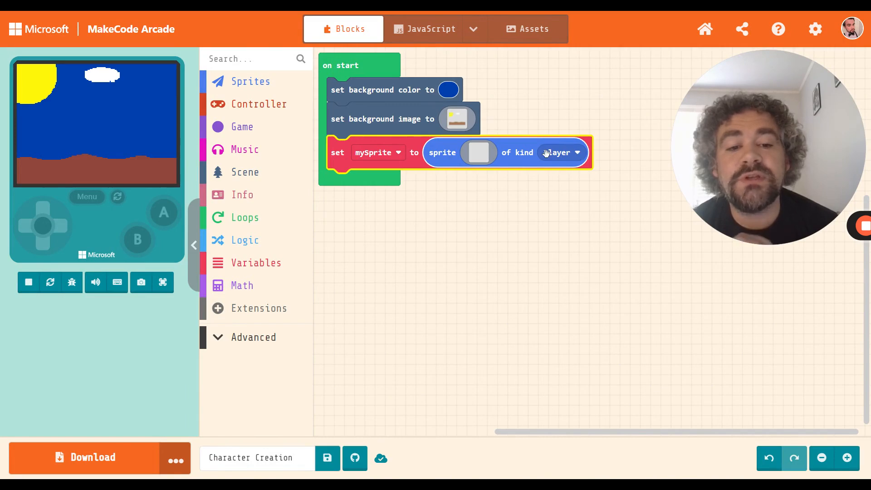
Choose a yellow dinosaur facing right with its mouth open from the gallery as mySprite's image and save it.
click(484, 154)
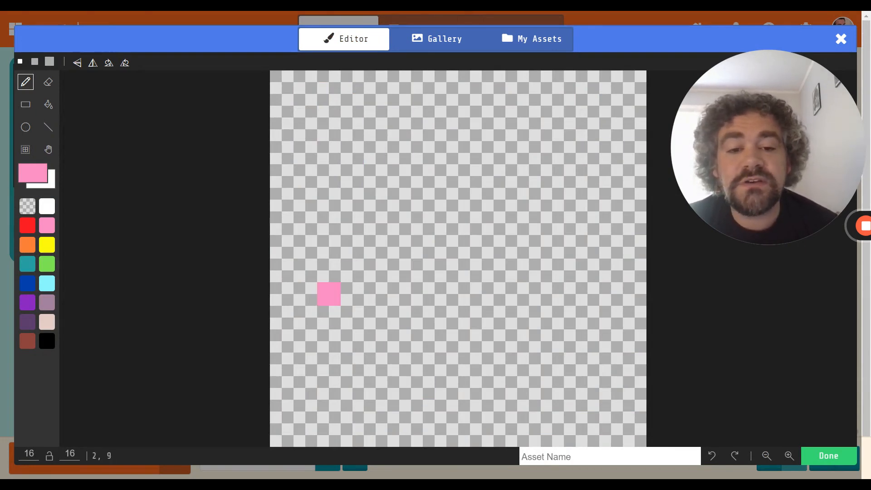
click(444, 45)
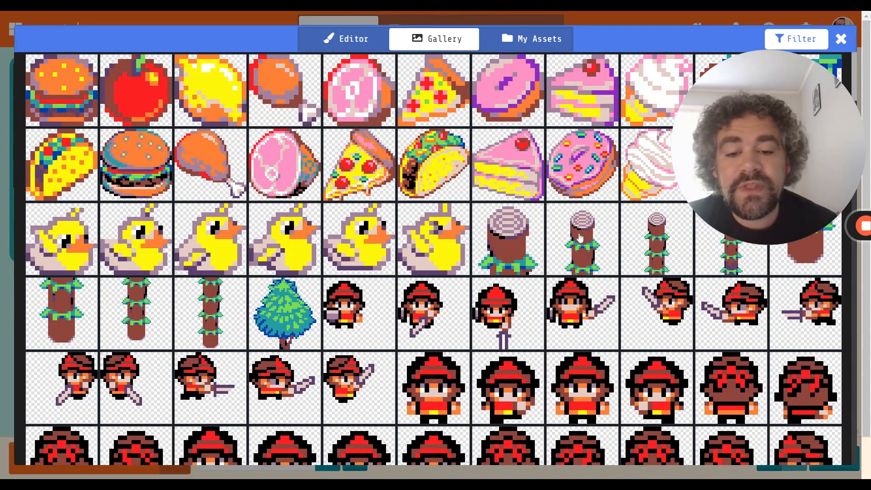
scroll(441, 320, down, 3)
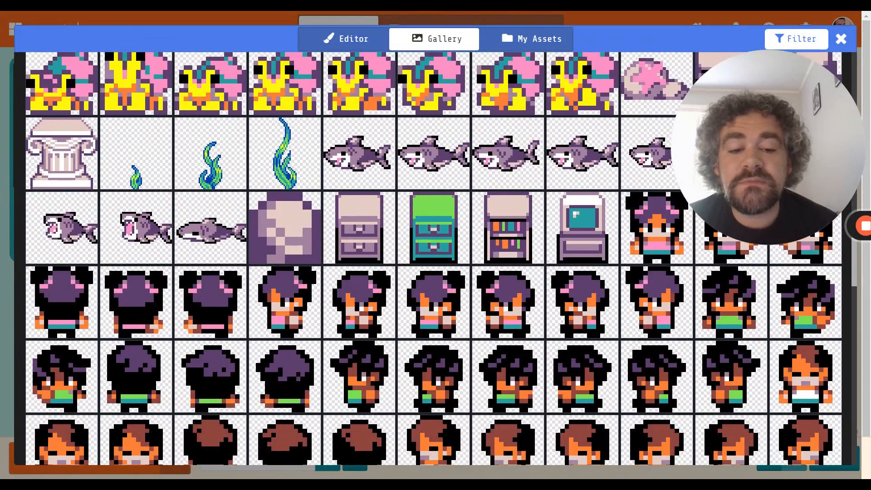
scroll(436, 259, down, 4)
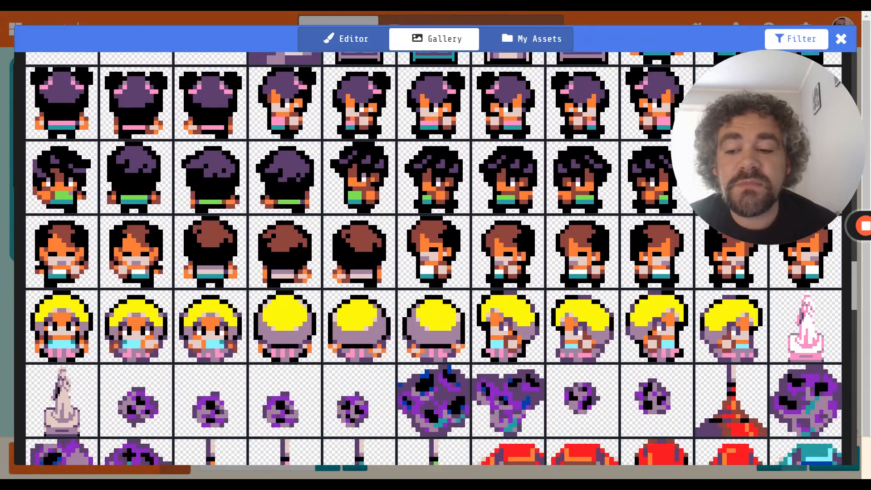
scroll(436, 258, down, 7)
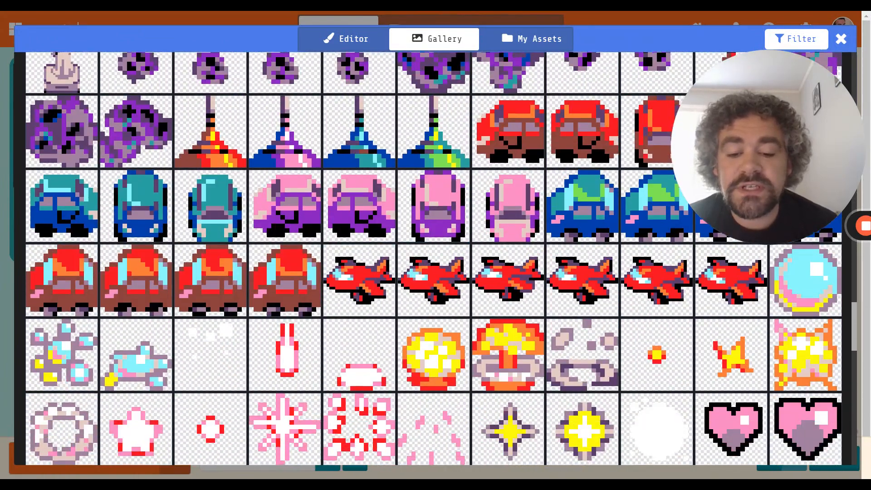
scroll(435, 259, down, 8)
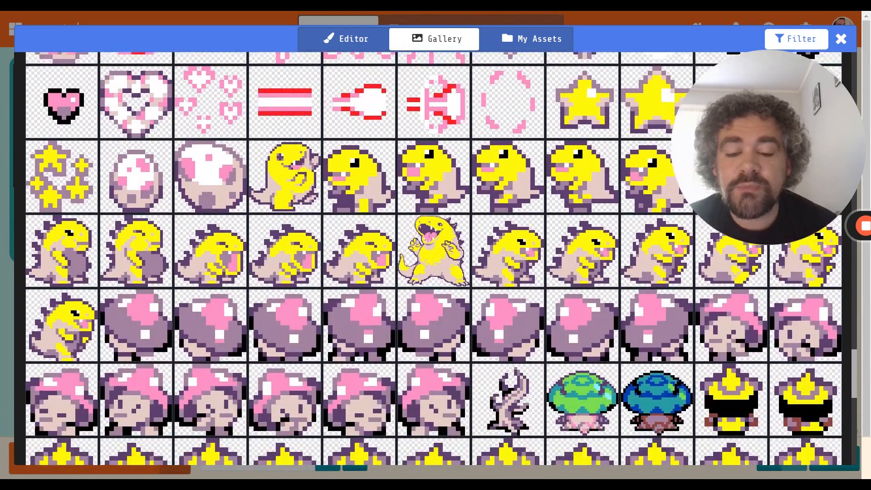
scroll(435, 258, down, 4)
scroll(436, 258, up, 4)
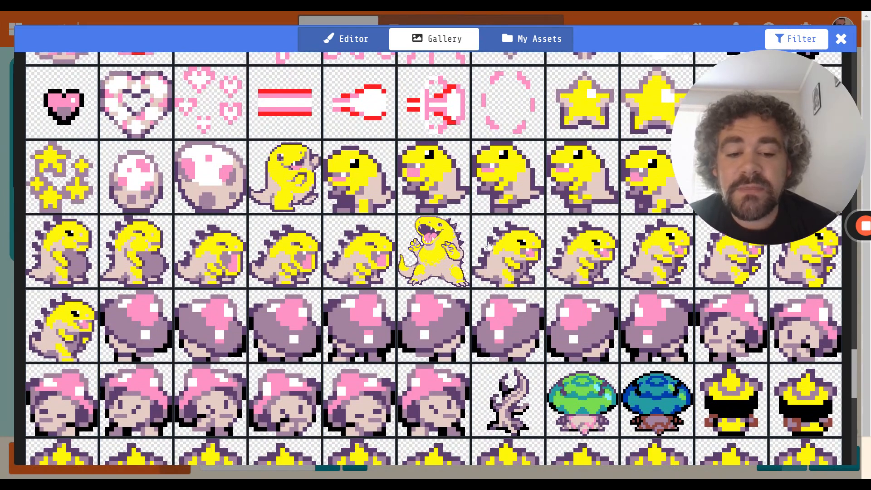
click(497, 257)
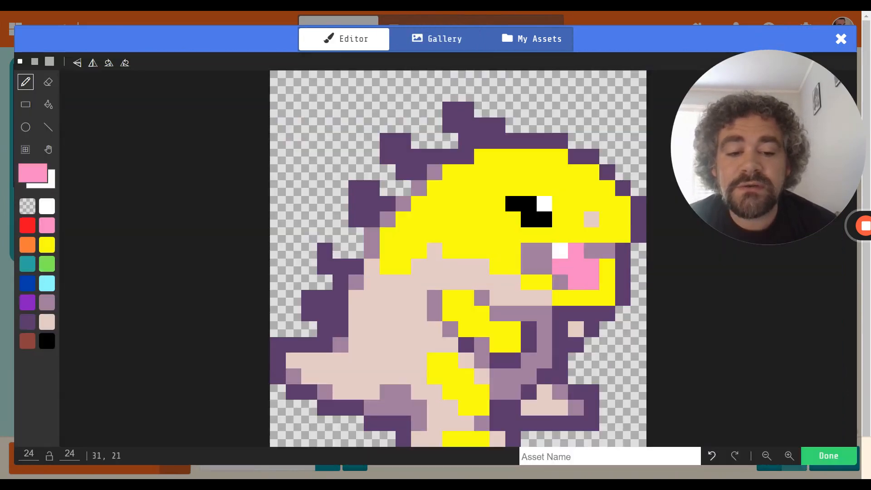
click(831, 457)
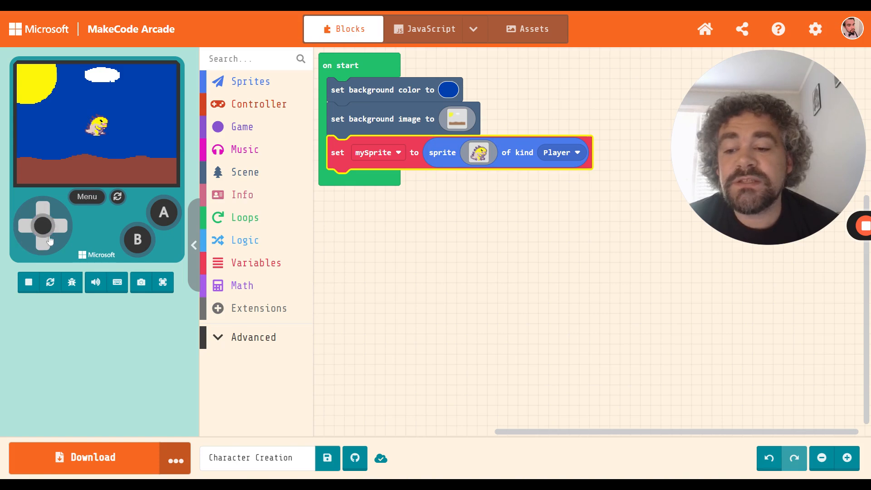
Test the simulator's directional pad and add a move mySprite with buttons block below the sprite block in on start.
click(42, 217)
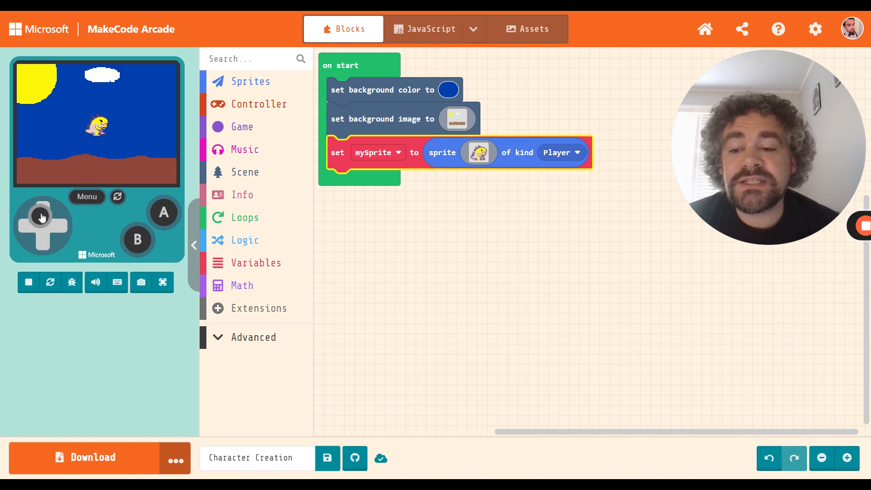
click(62, 231)
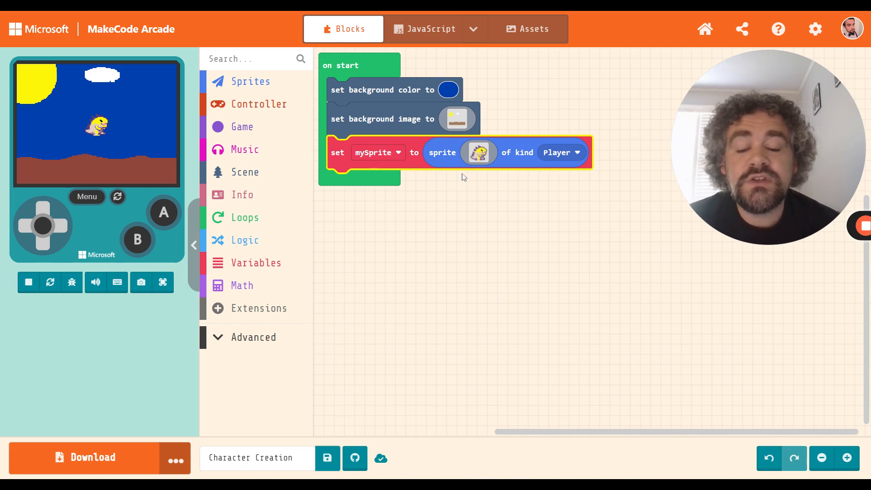
click(262, 110)
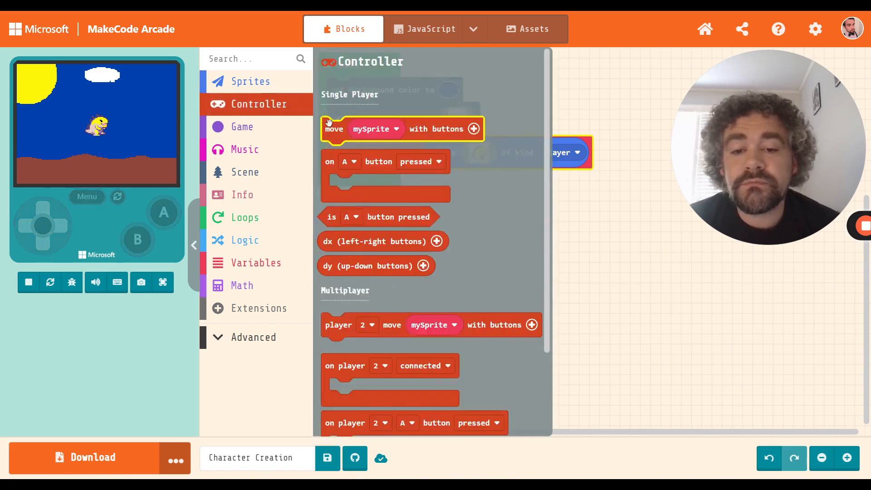
drag(329, 127, 254, 100)
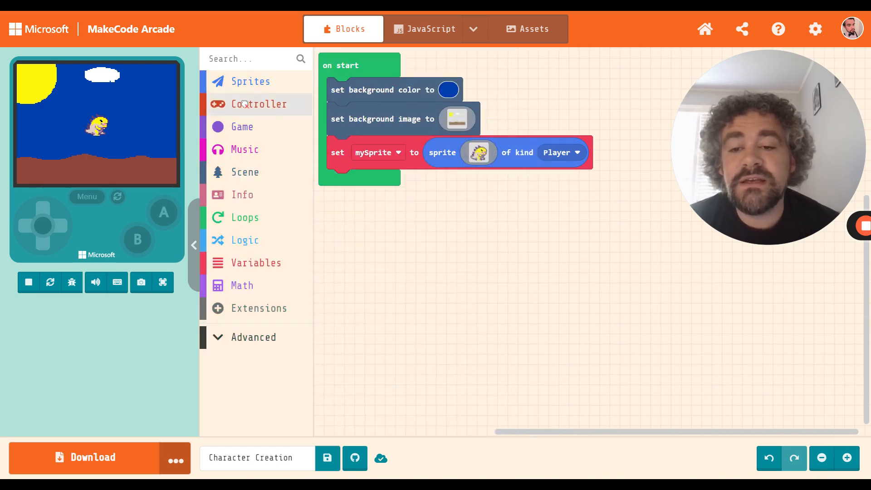
click(245, 105)
click(333, 131)
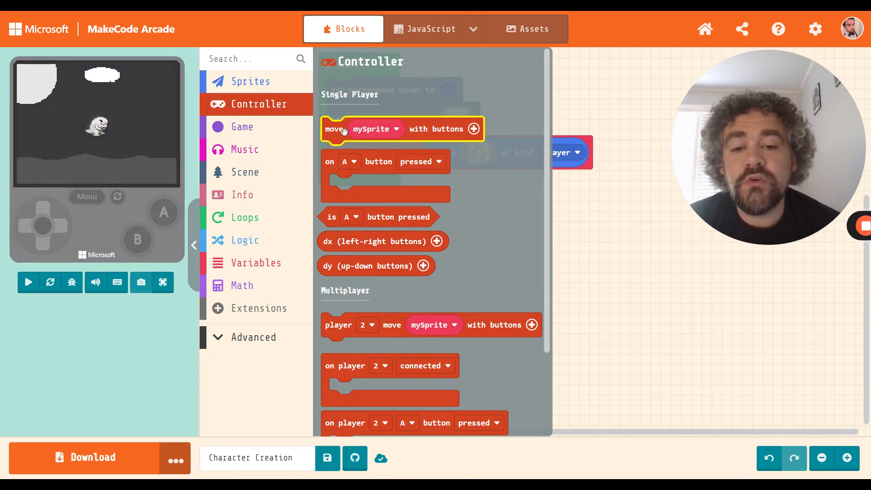
drag(333, 135, 342, 183)
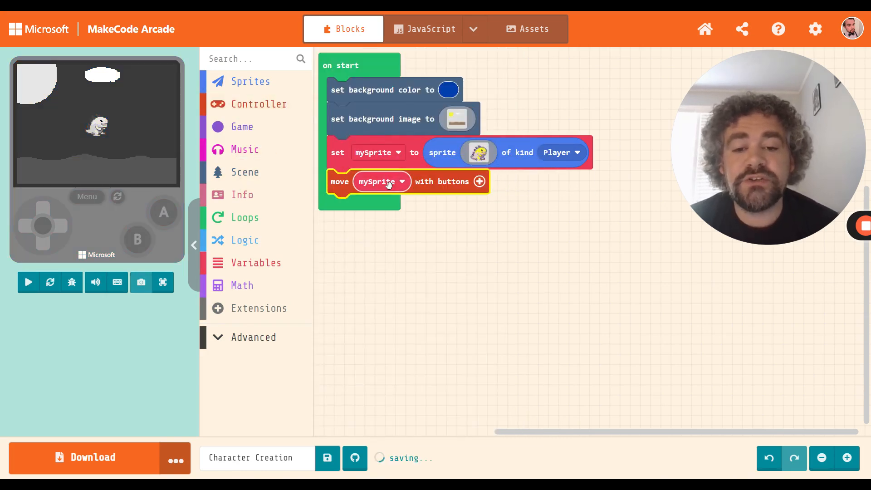
Rename the mySprite variable to Dino throughout the project.
click(393, 152)
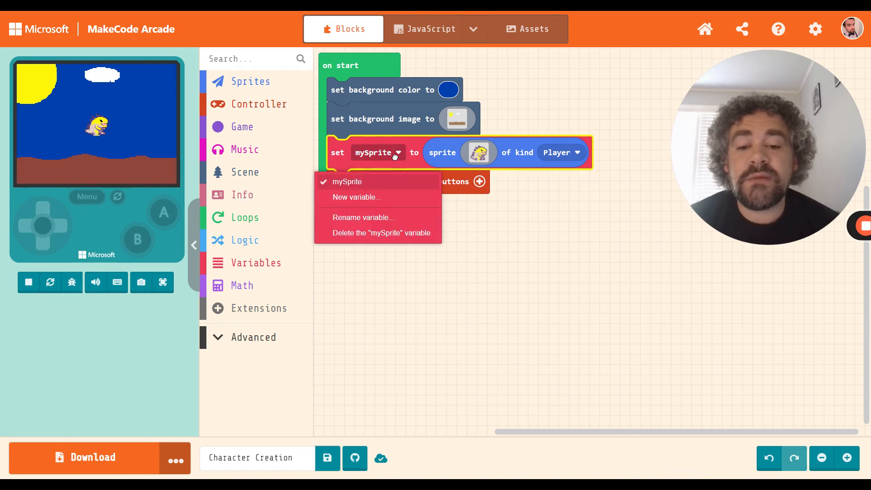
click(384, 220)
text(Dino)
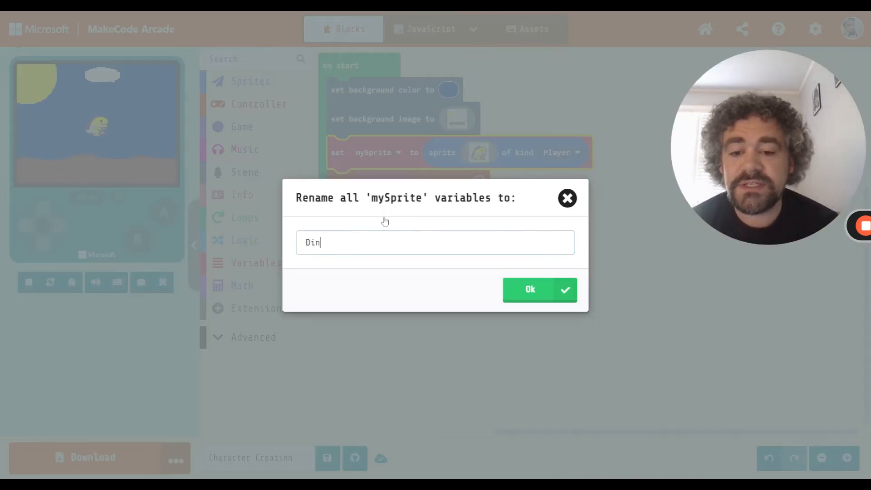
click(544, 296)
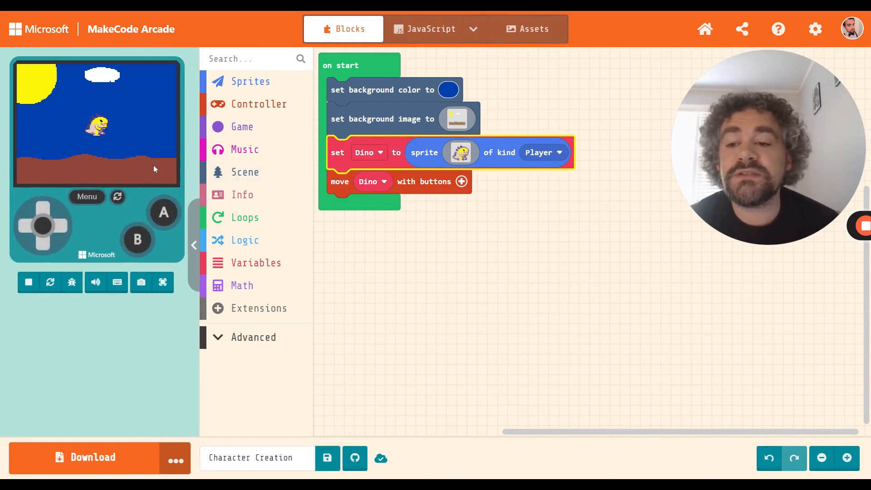
Test moving the Dino sprite in all directions with the simulator's directional pad.
click(46, 217)
click(46, 248)
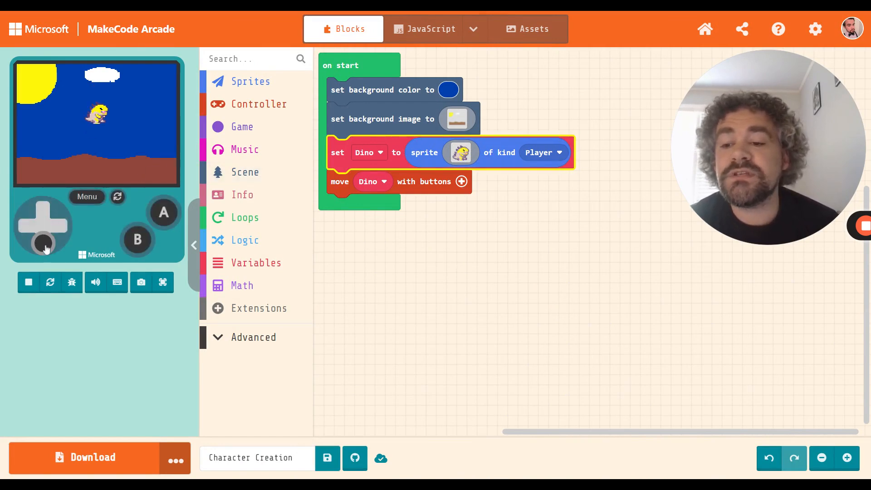
click(30, 237)
click(62, 228)
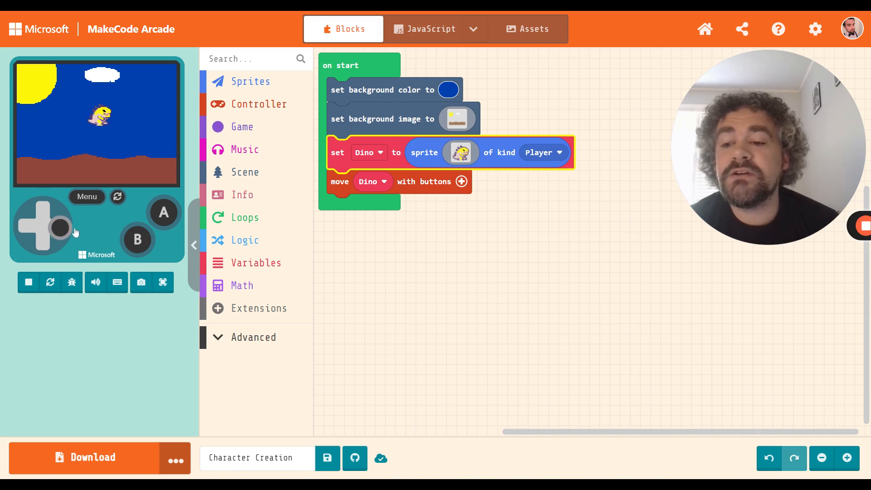
click(48, 211)
click(51, 229)
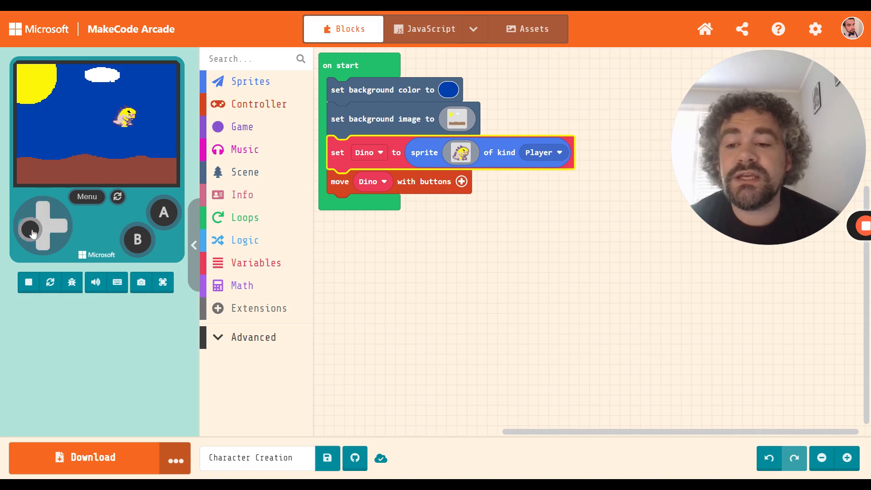
click(31, 227)
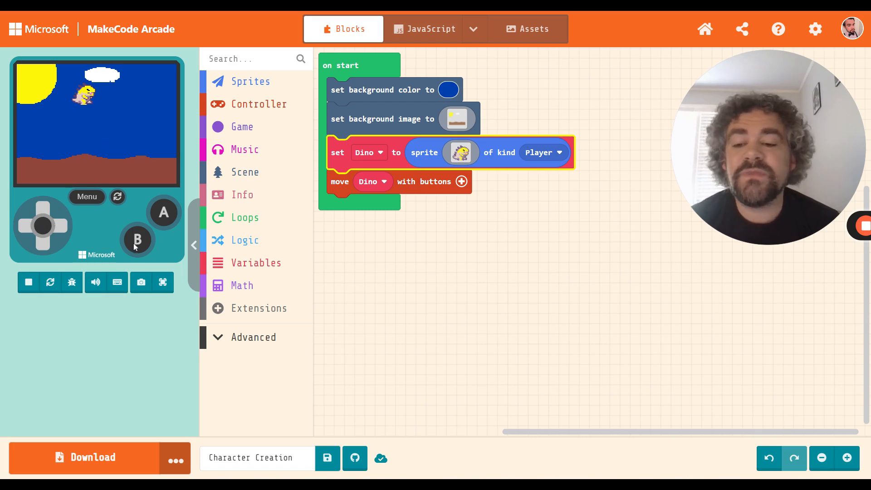
Show the simulator in full screen and test the Dino sprite's movement with the on-screen directional pad.
click(163, 283)
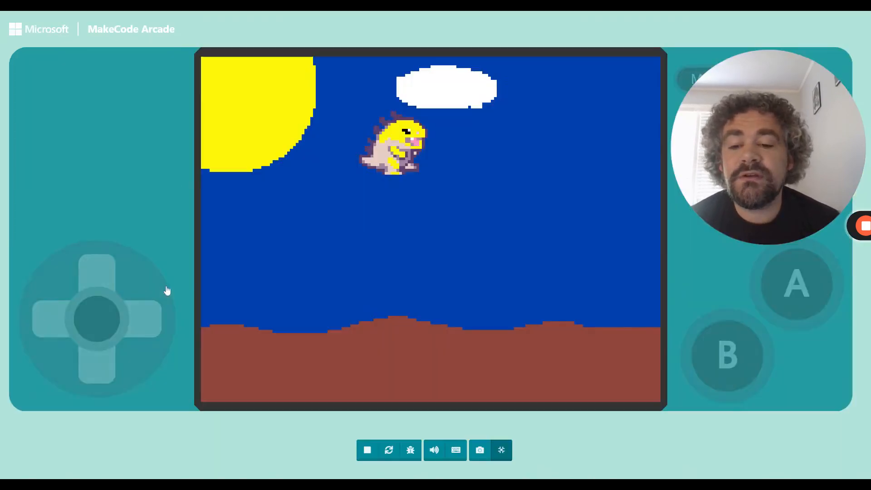
click(501, 449)
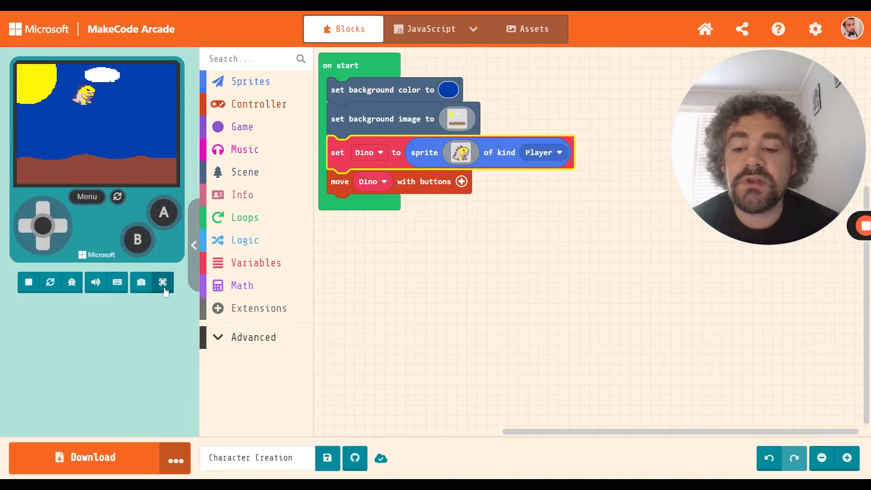
click(162, 282)
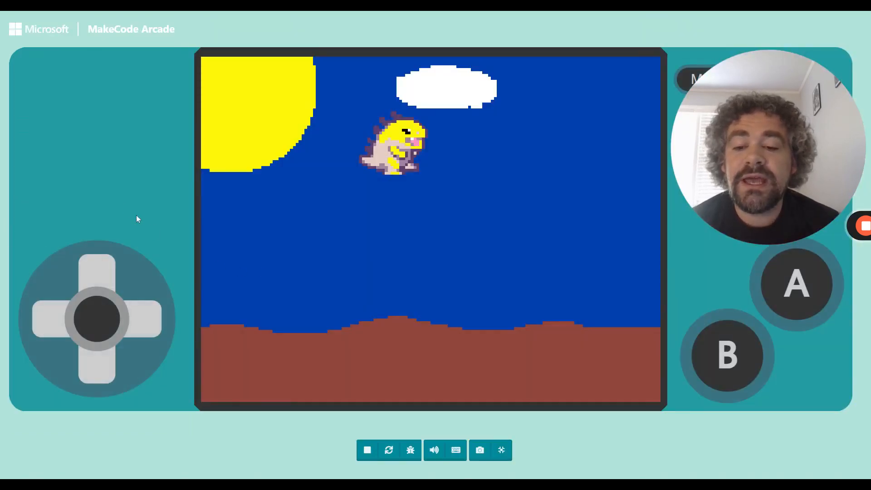
click(109, 282)
click(61, 316)
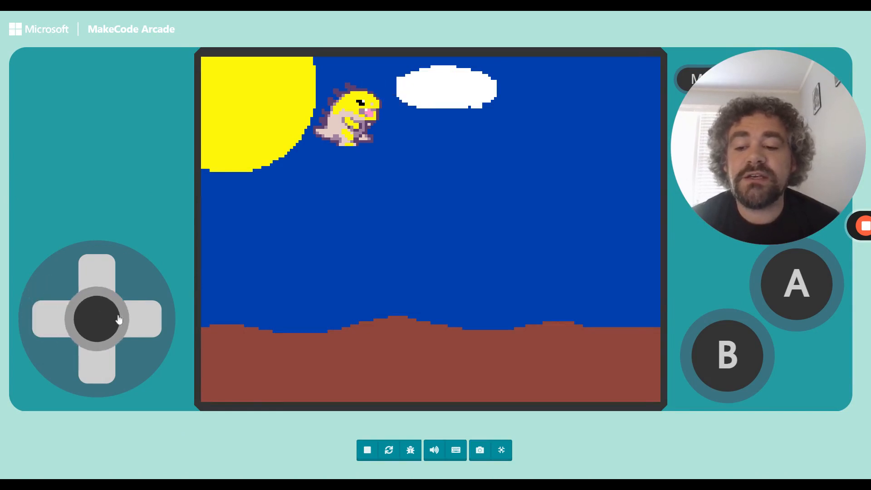
click(127, 320)
click(116, 354)
click(105, 311)
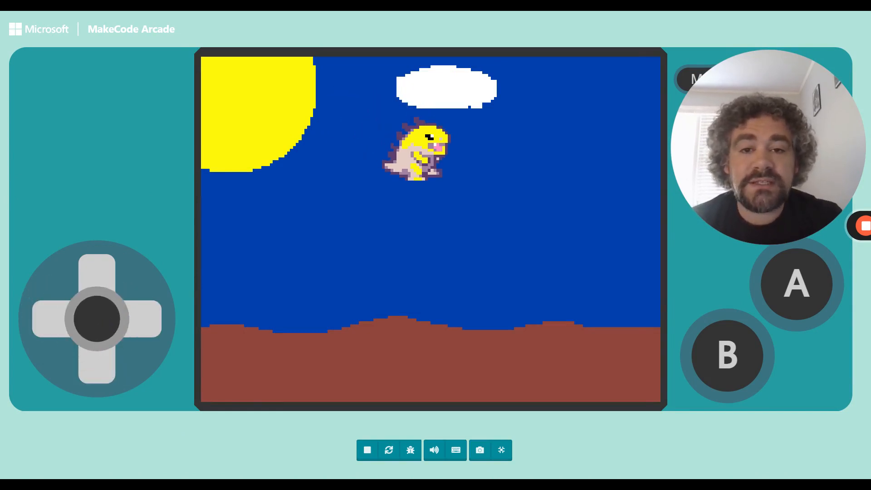
Test steering the Dino sprite in all directions from the keyboard in the full-screen simulator and return to the block workspace.
key(Up)
key(Down)
key(Left)
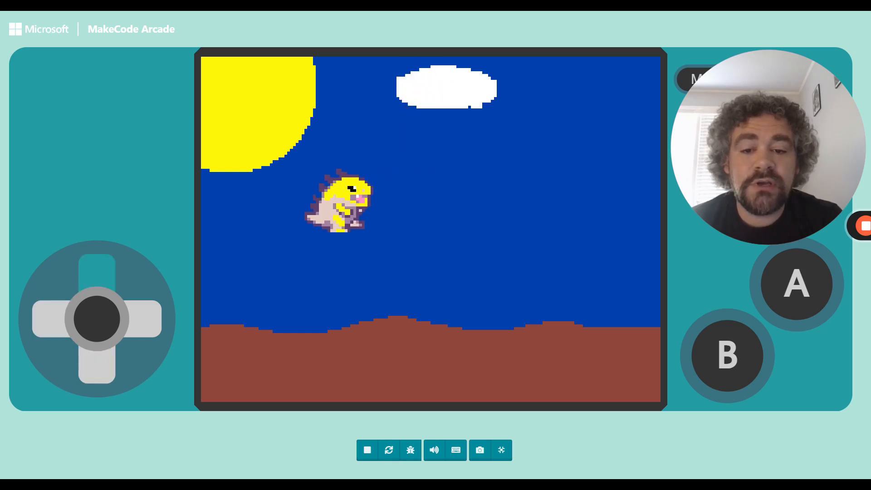
key(Up)
key(Down)
key(Left)
key(Right)
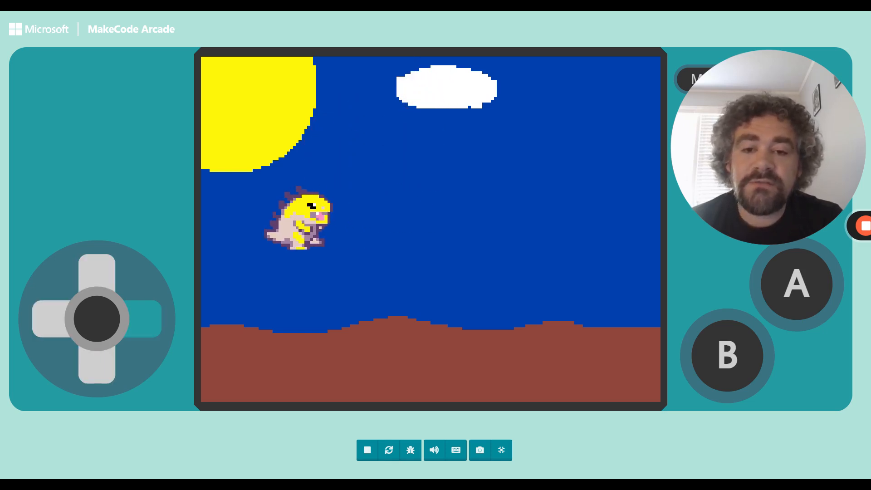
key(Up)
key(Down)
key(Left)
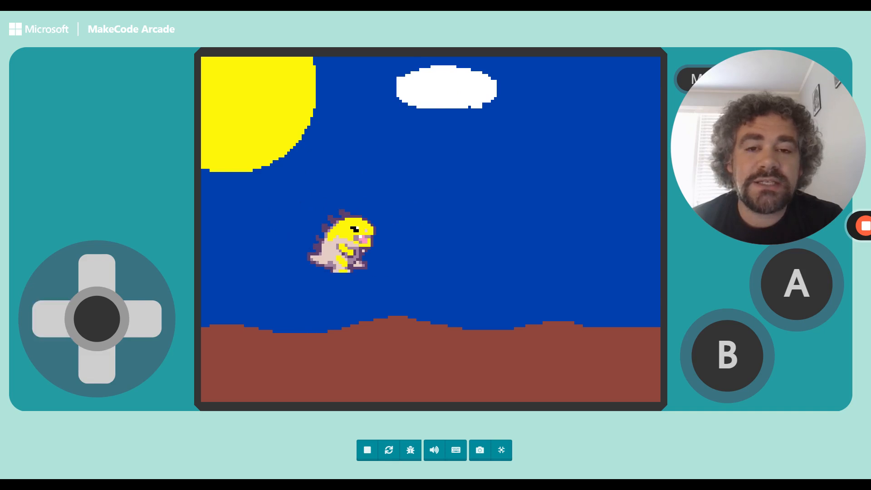
key(Down)
key(Right)
key(Up)
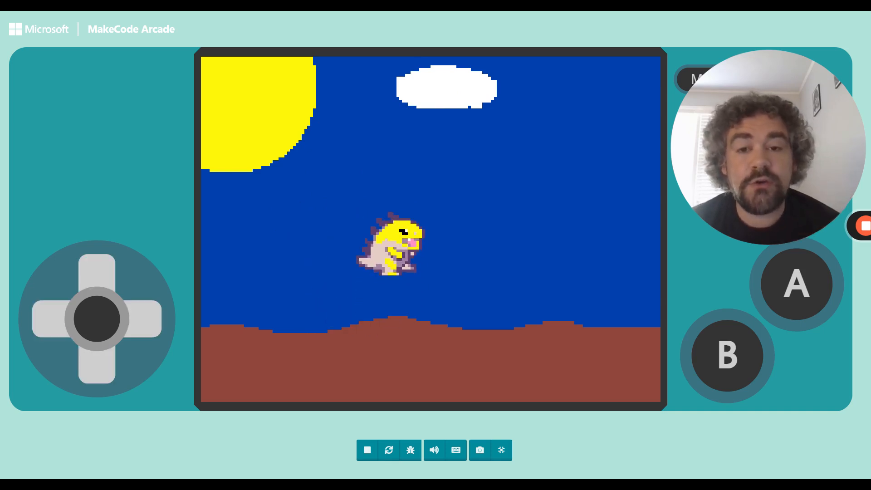
key(Up)
key(Down)
key(Left)
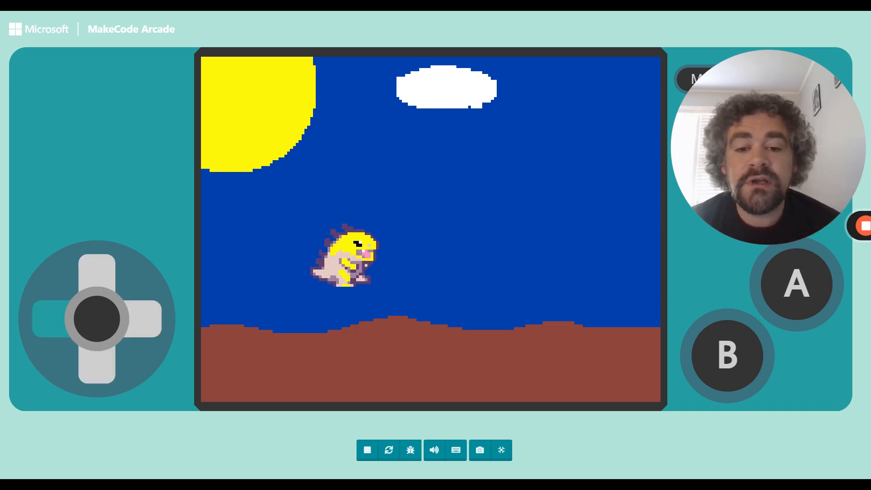
key(Up)
key(Down)
key(Left)
key(Up)
key(Right)
key(Down)
key(Left)
key(Up)
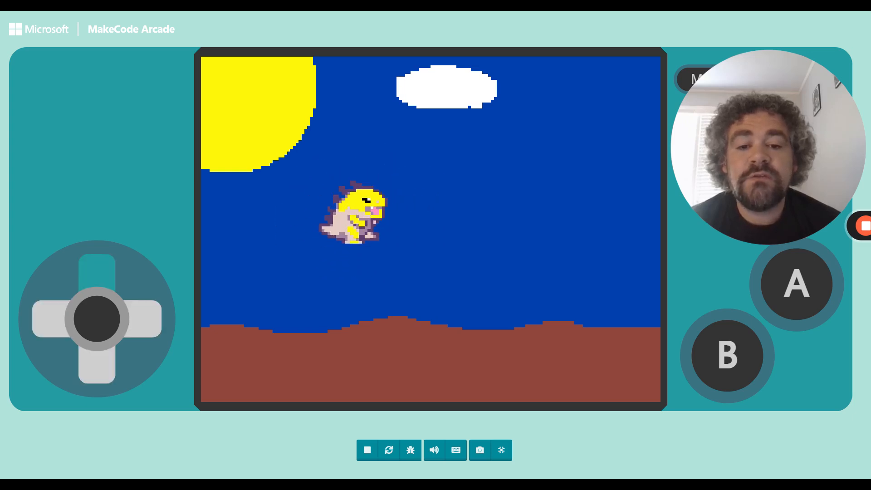
key(Right)
key(Down)
key(Left)
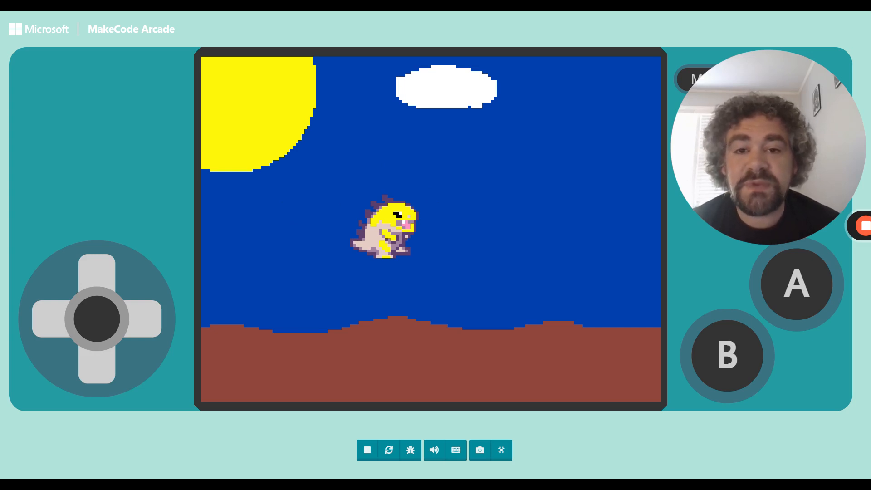
key(Up)
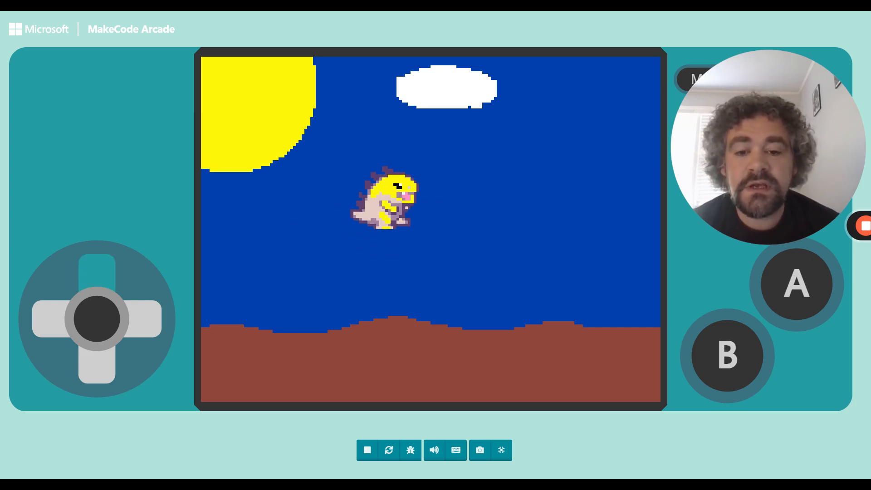
key(Left)
key(Down)
key(Right)
key(Up)
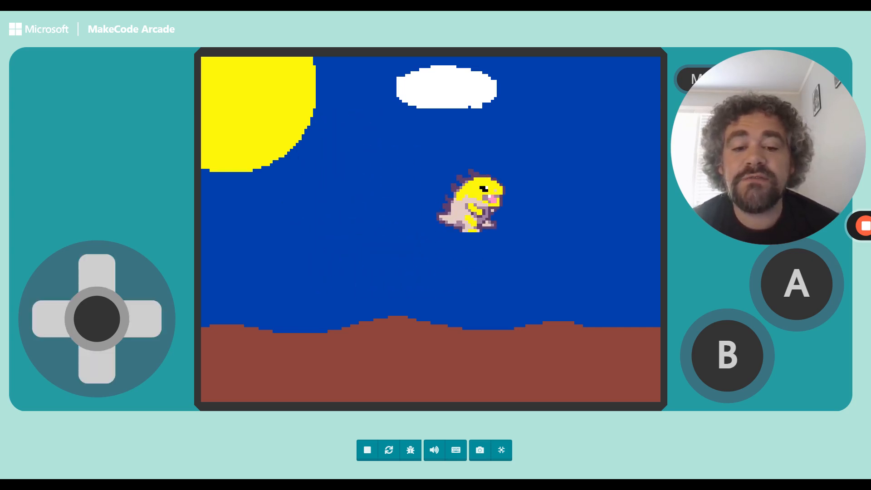
key(Left)
key(Down)
key(Right)
key(Up)
key(Up)
key(Left)
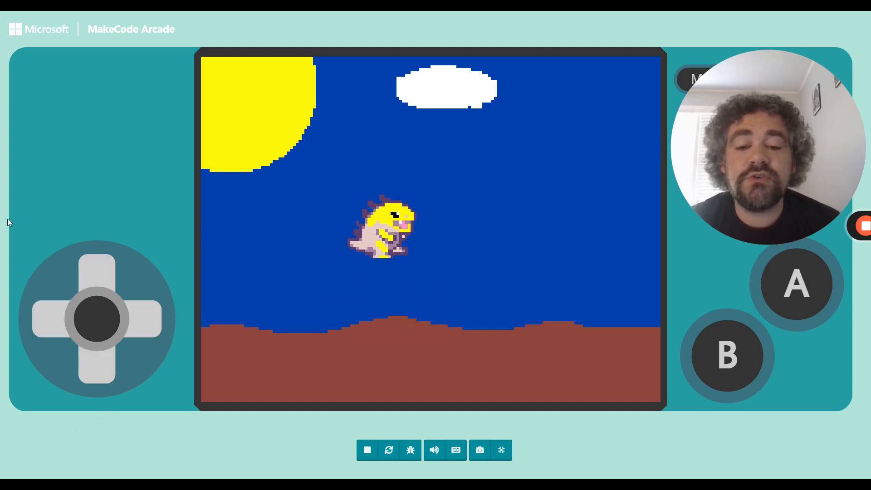
click(502, 451)
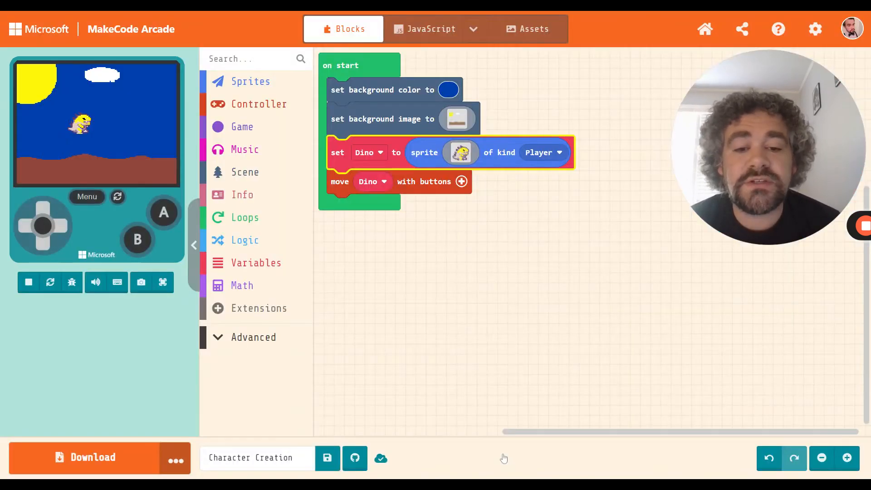
Fill all transparent areas around the dinosaur in the Dino sprite's image with light blue and save it.
click(461, 151)
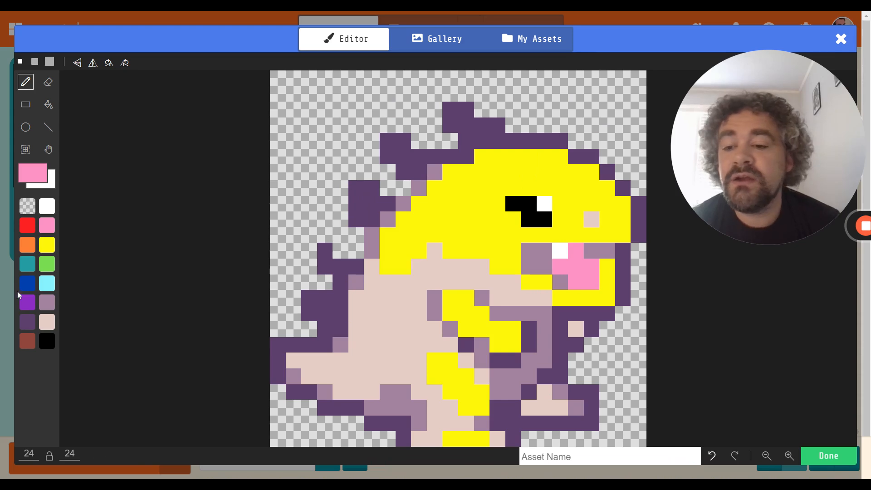
click(47, 283)
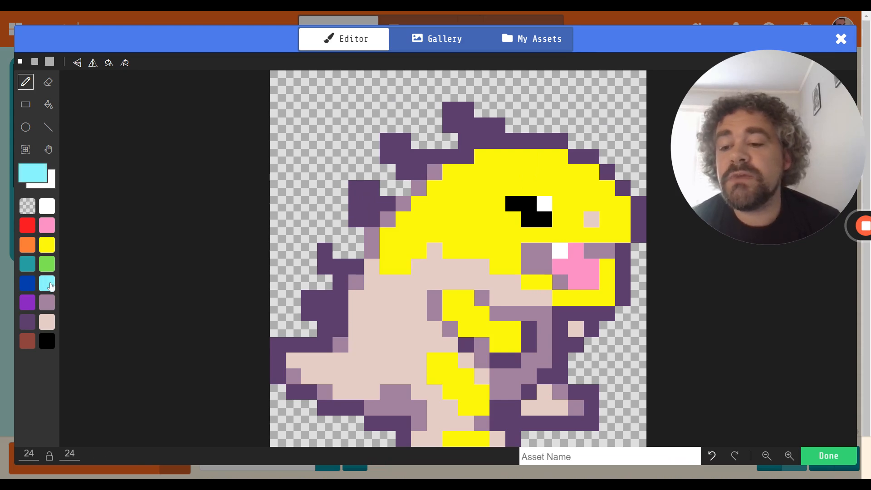
click(49, 104)
click(544, 93)
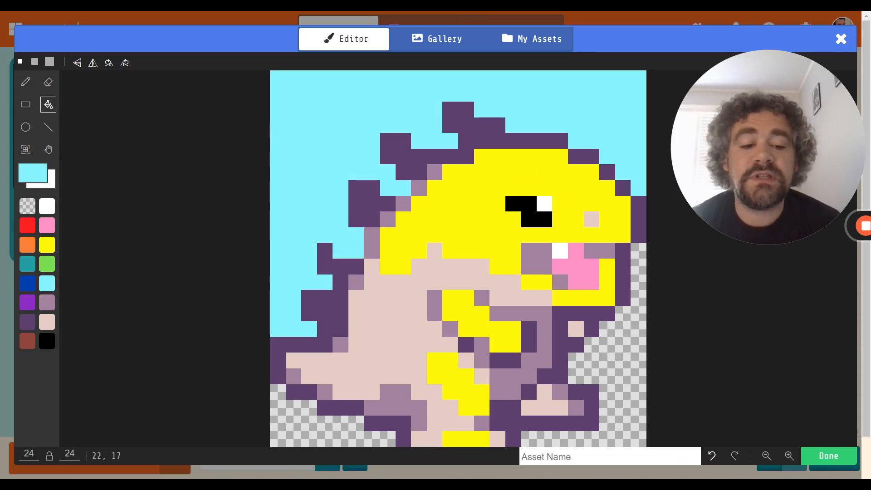
click(623, 345)
click(295, 411)
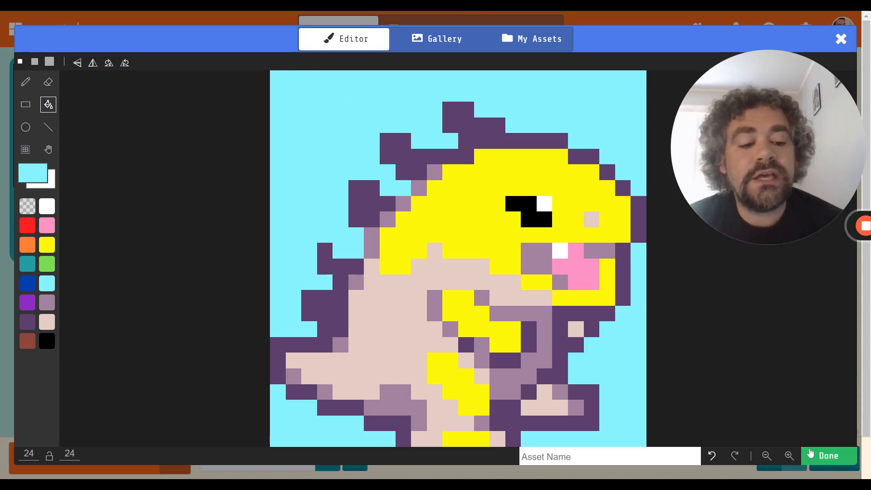
click(829, 456)
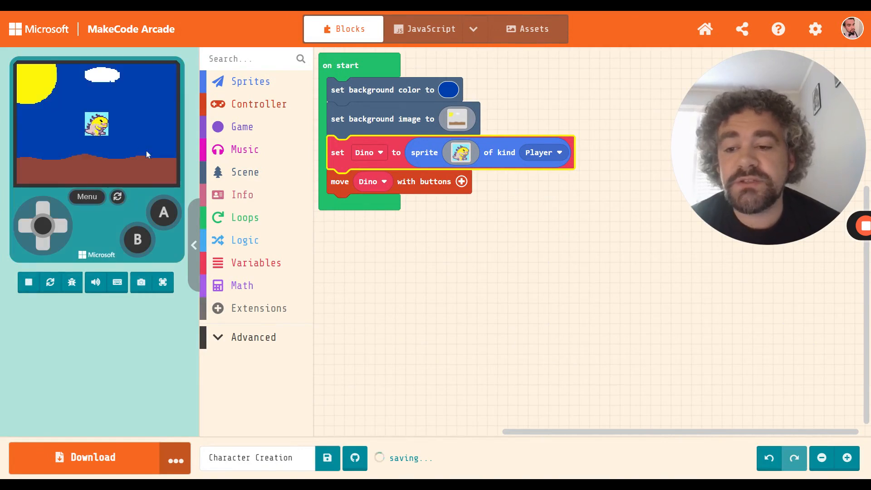
Test the Dino sprite with its light blue backdrop by moving it around the full-screen simulator, and exit full screen.
click(164, 285)
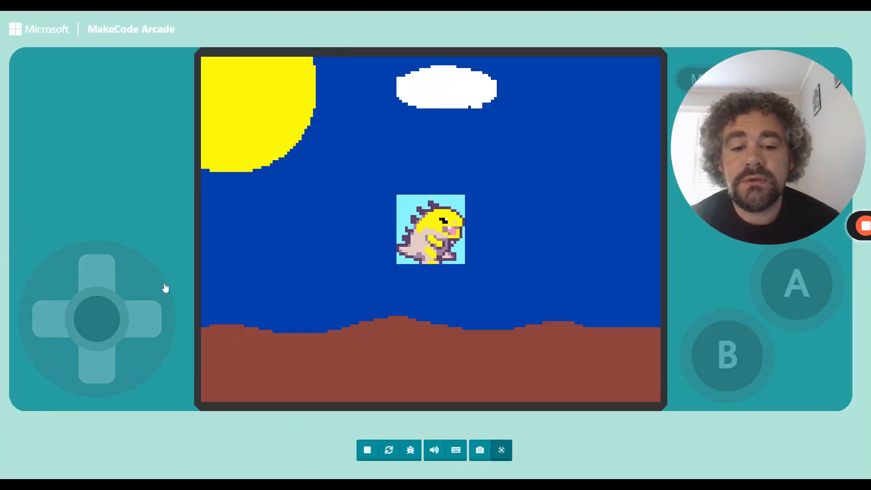
click(164, 284)
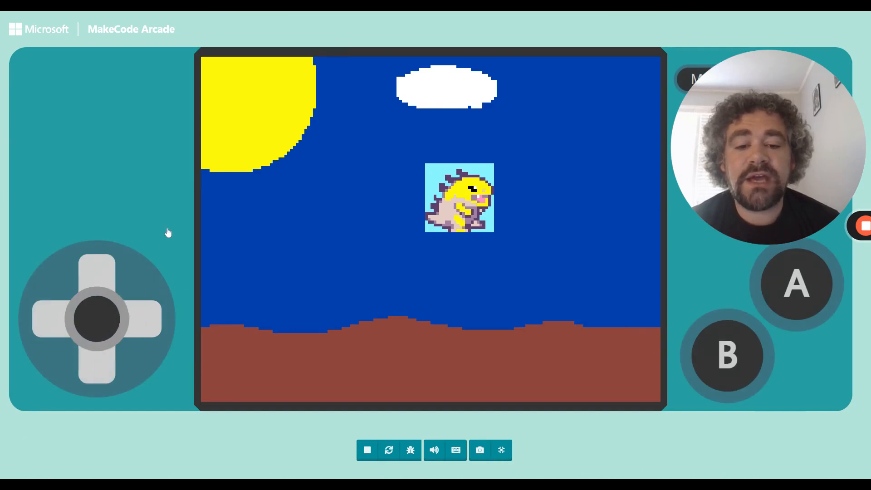
key(Down)
key(Left)
key(Up)
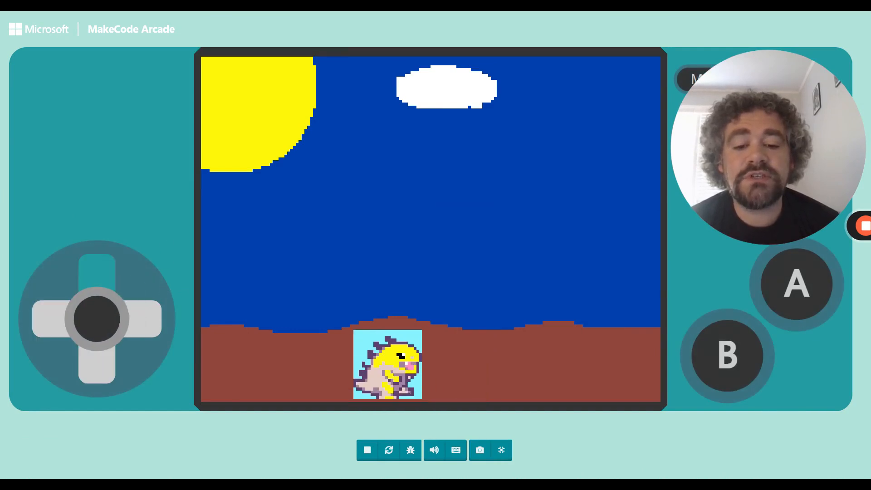
key(Right)
key(Left)
key(Up)
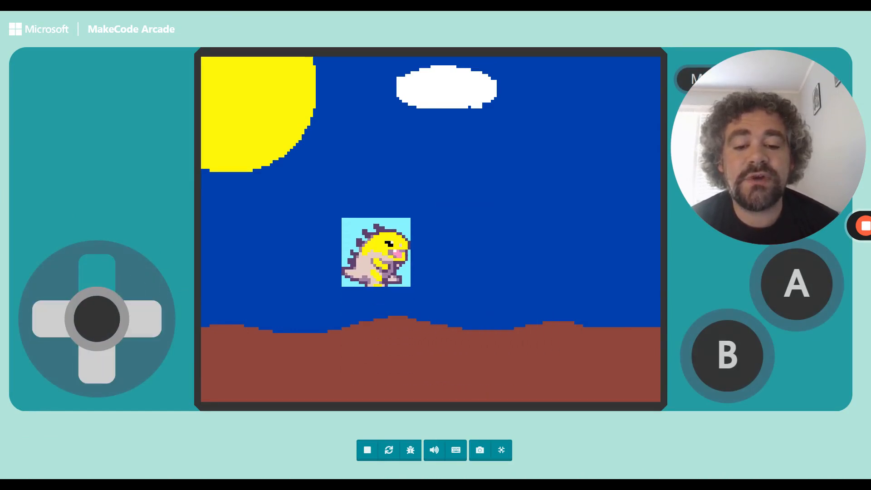
key(Right)
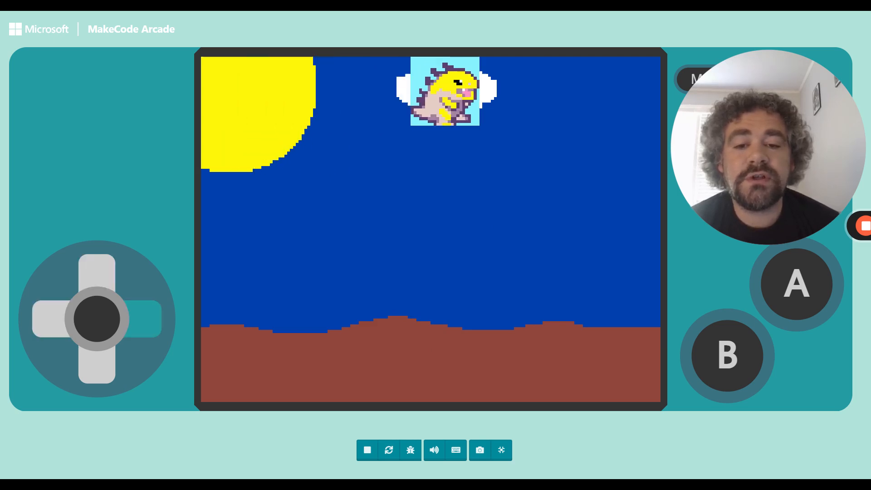
key(Down)
key(Left)
key(Down)
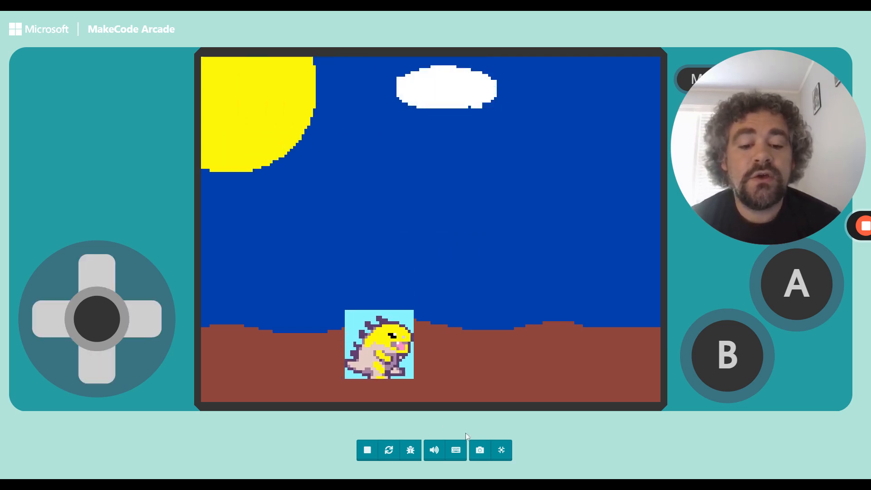
click(501, 450)
Make all light blue areas around the dinosaur in the Dino sprite's image transparent with the Fill tool.
click(461, 151)
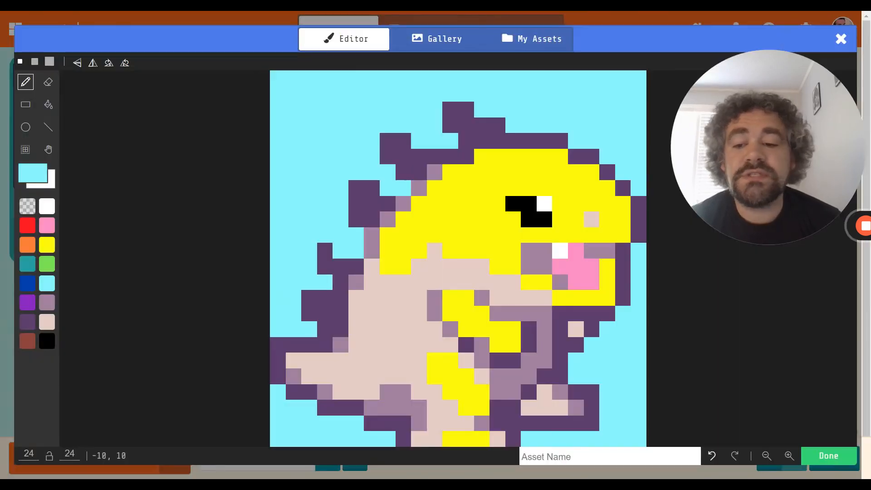
click(27, 207)
click(48, 105)
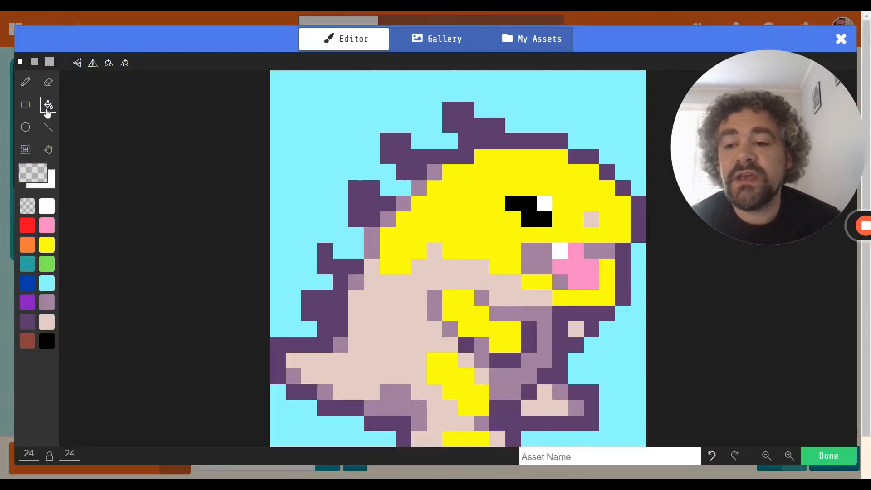
click(372, 110)
click(623, 361)
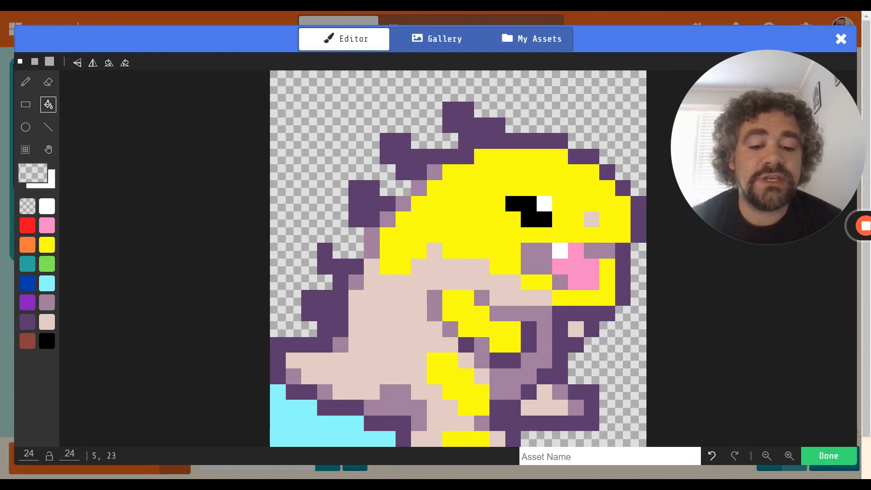
click(294, 439)
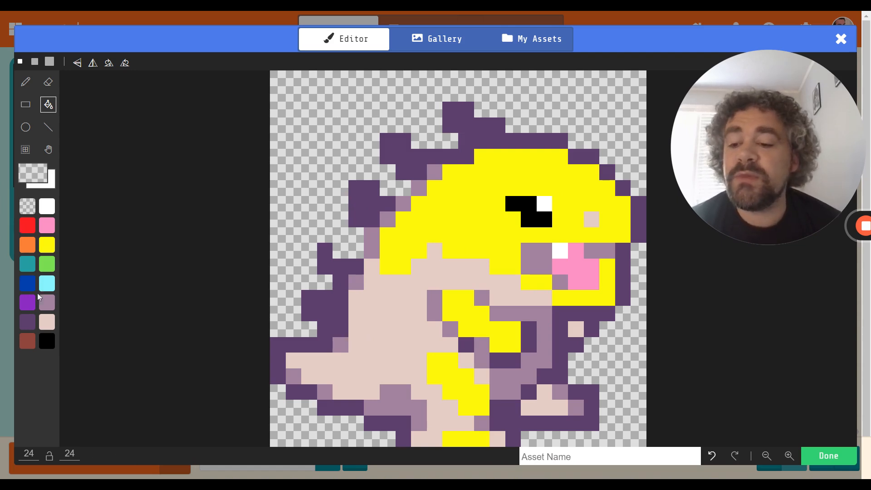
Fill all yellow areas of the dinosaur's head, jaw, arm and leg with purple.
click(28, 304)
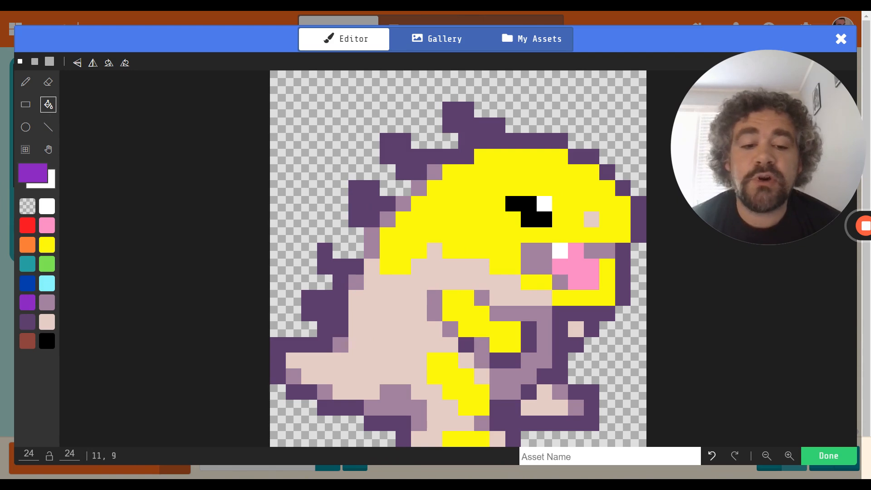
click(466, 219)
click(466, 314)
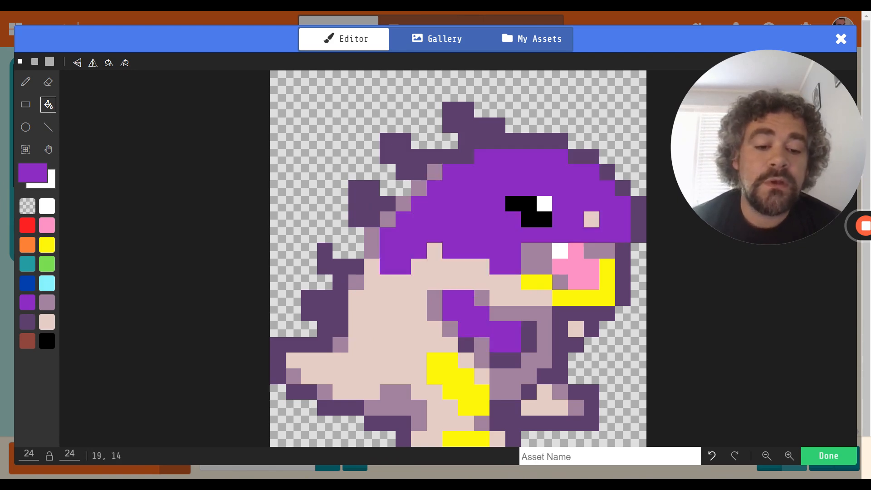
click(576, 298)
click(466, 392)
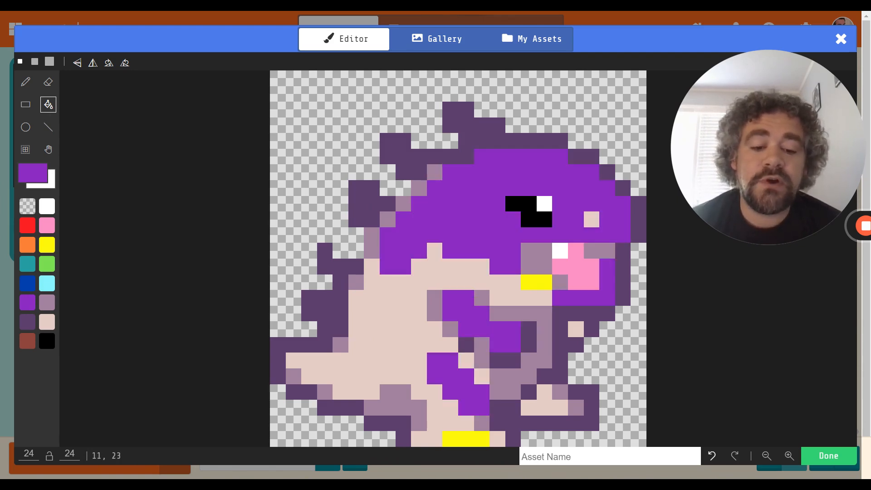
click(450, 439)
click(529, 282)
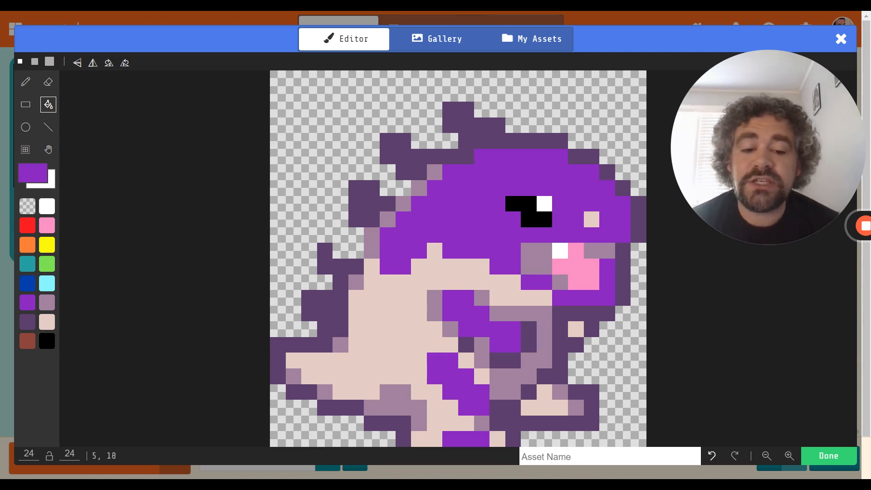
Try filling all beige areas of the dinosaur's body, feet, claw and nostril with the greyish light purple.
click(47, 310)
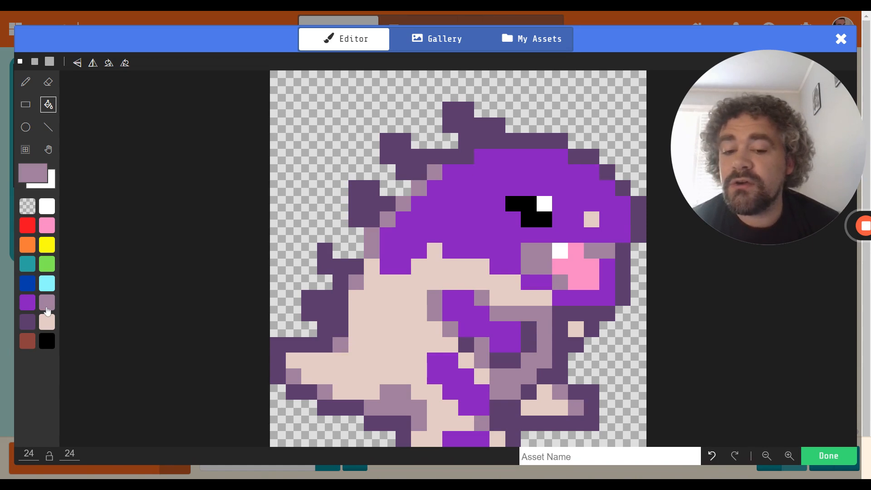
click(372, 329)
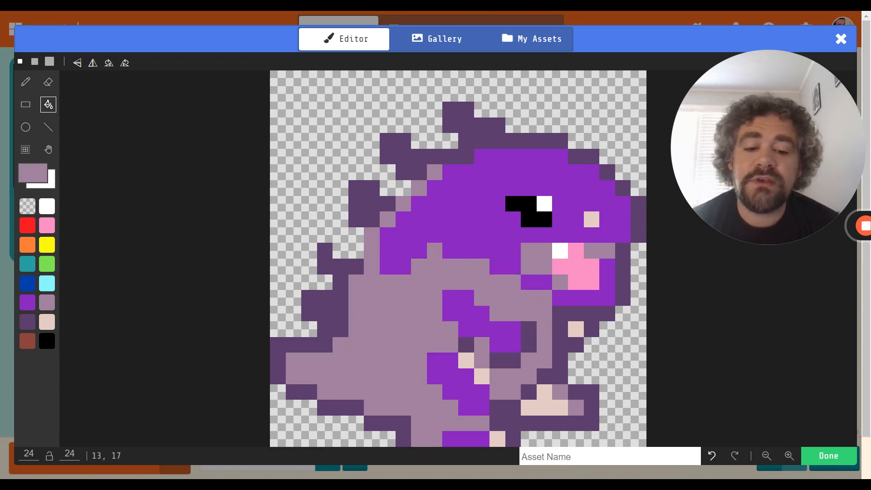
click(466, 361)
click(482, 376)
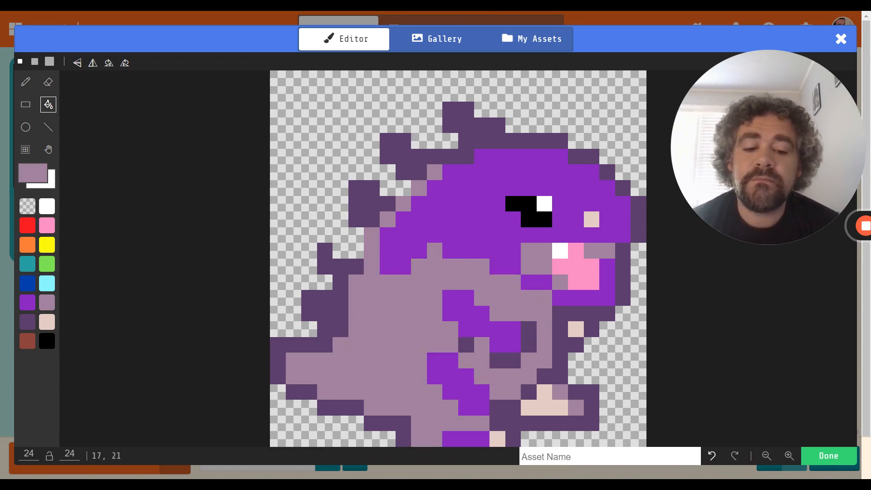
click(545, 408)
click(497, 438)
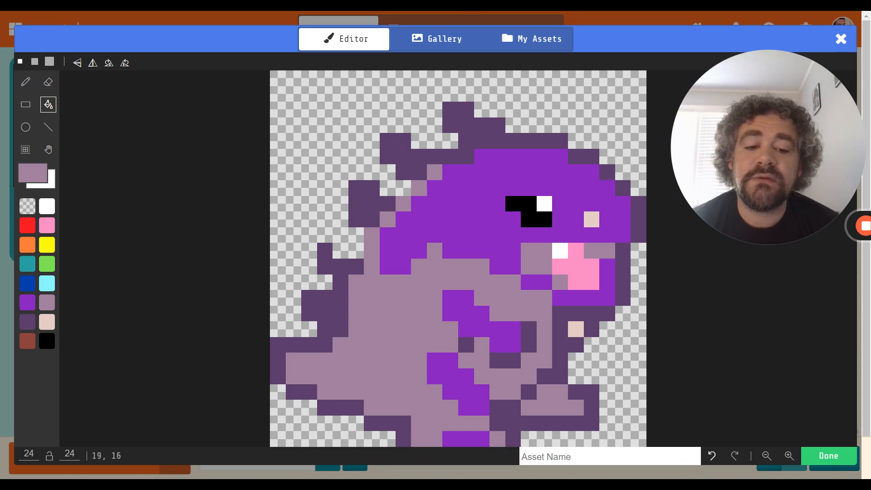
click(576, 329)
click(592, 219)
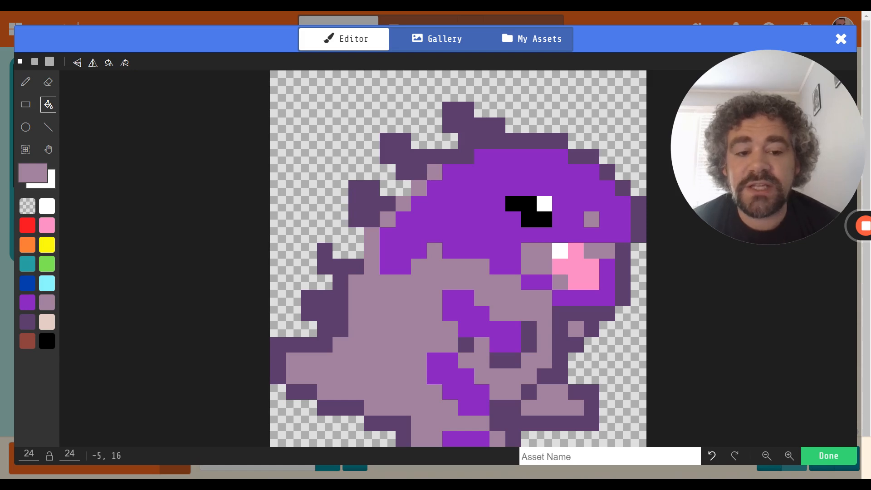
Undo all the greyish purple fills on the dinosaur's beige areas and save the sprite image.
click(712, 457)
click(713, 459)
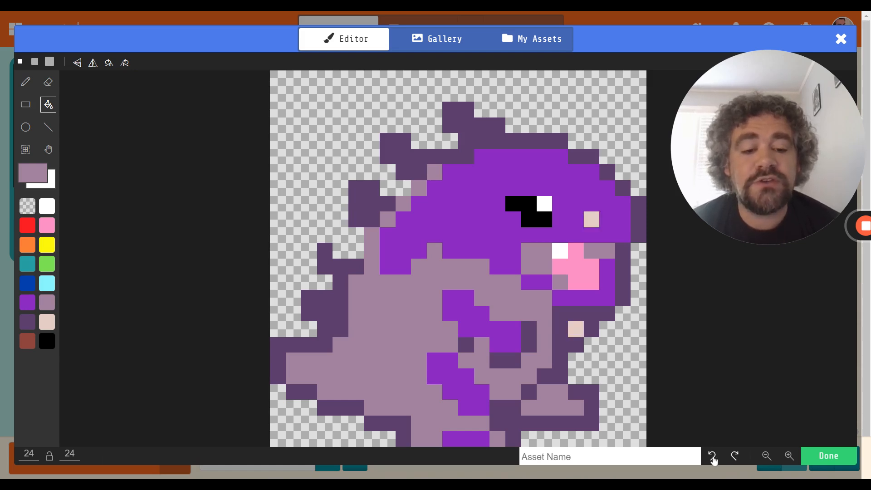
click(714, 460)
click(713, 459)
click(713, 459)
click(713, 460)
click(713, 459)
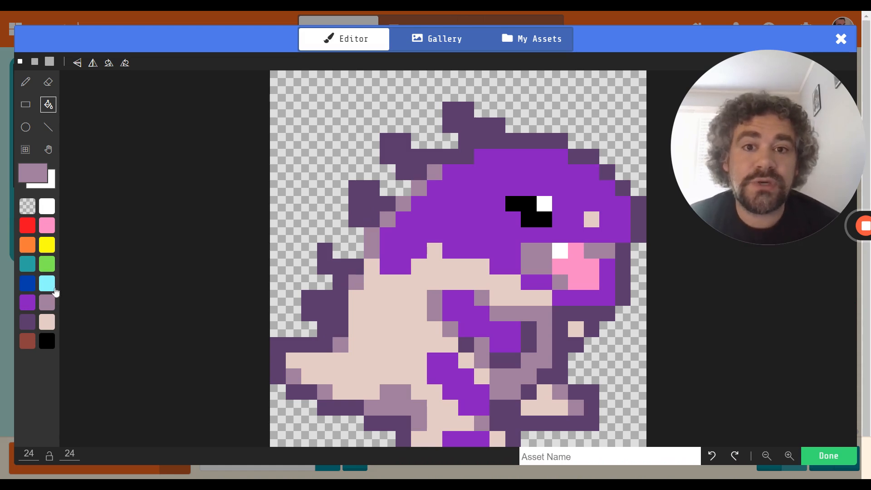
click(823, 458)
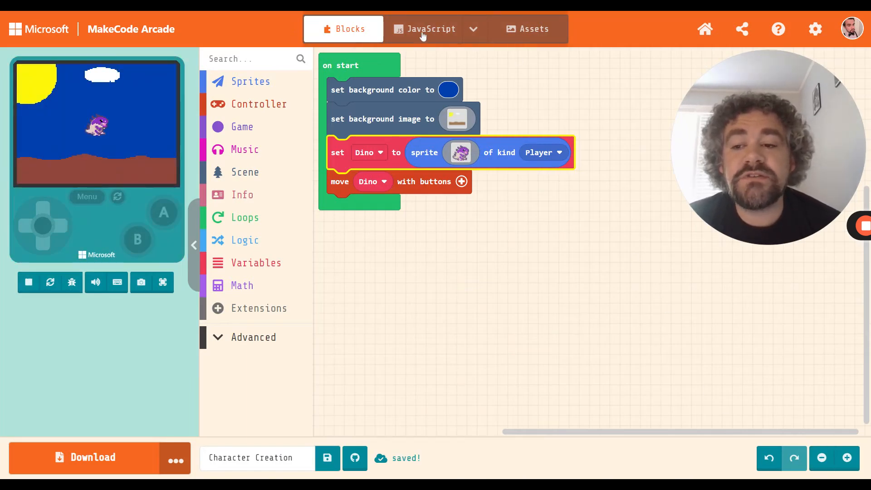
Open the project's assets and examine the full list of colors in its Arcade color palette.
click(537, 37)
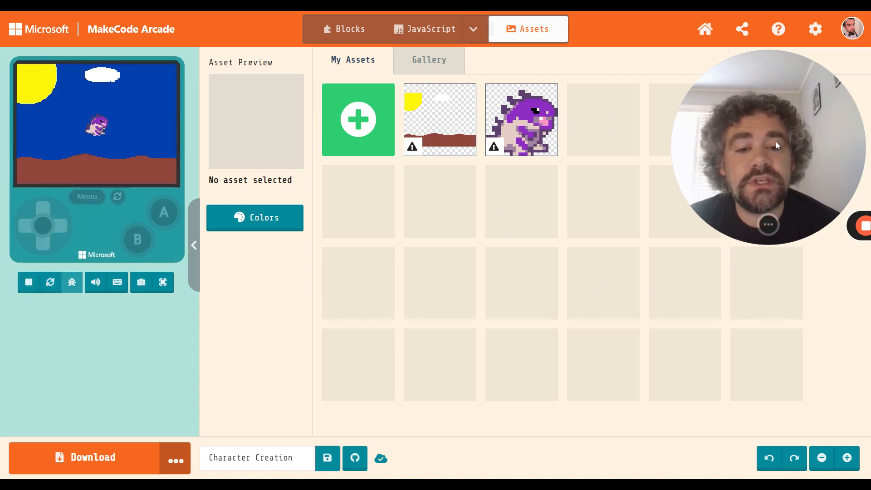
drag(776, 142, 759, 377)
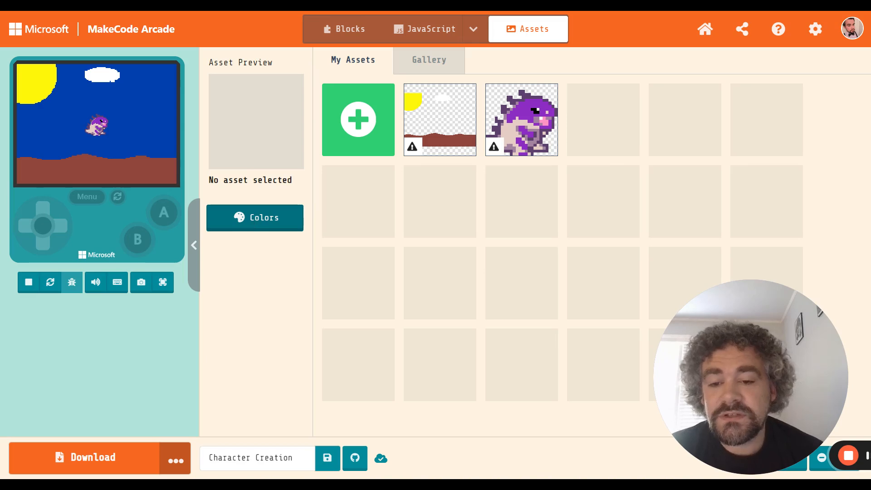
click(255, 218)
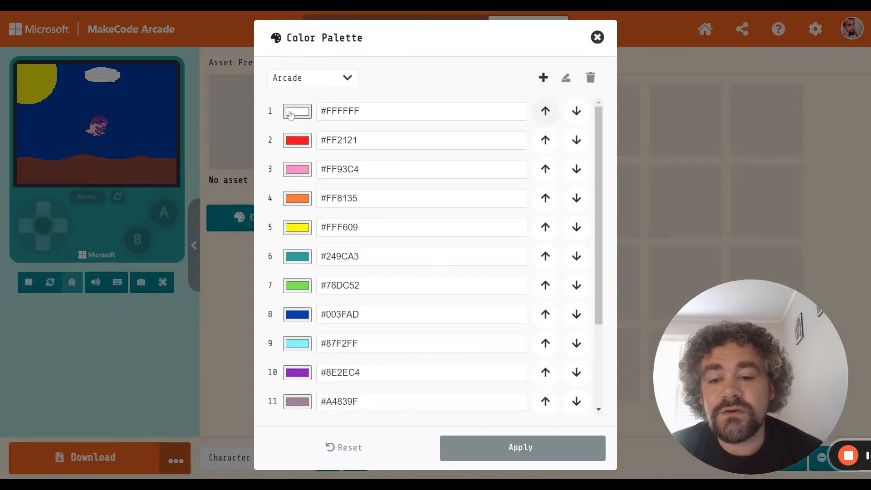
scroll(303, 338, down, 3)
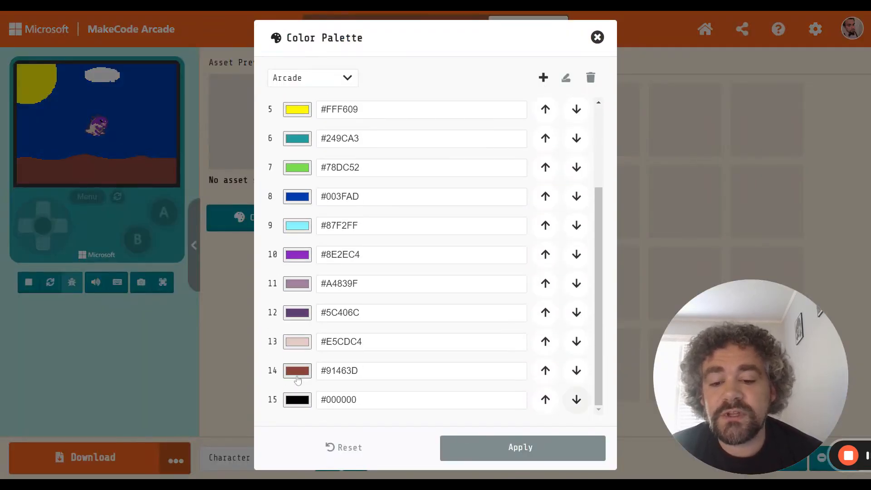
scroll(298, 380, up, 3)
scroll(298, 380, down, 3)
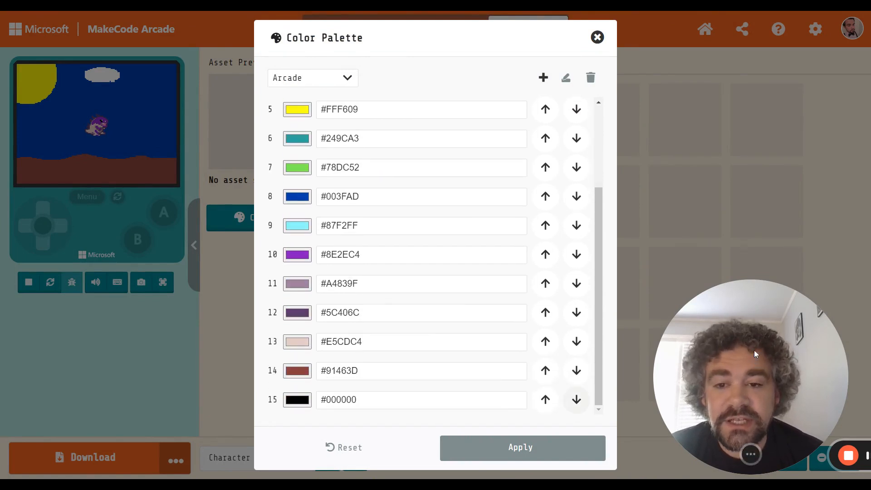
drag(754, 350, 777, 218)
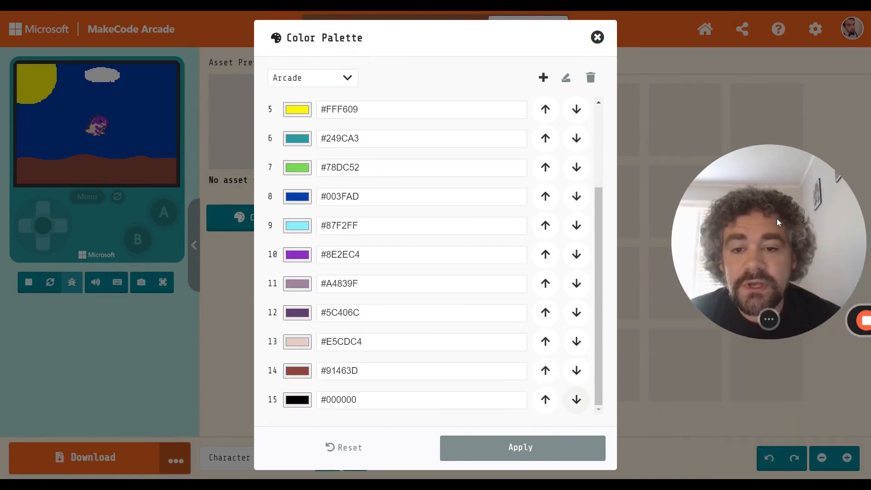
Apply the Adafruit color palette to the project and preview the dinosaur asset in it.
click(323, 80)
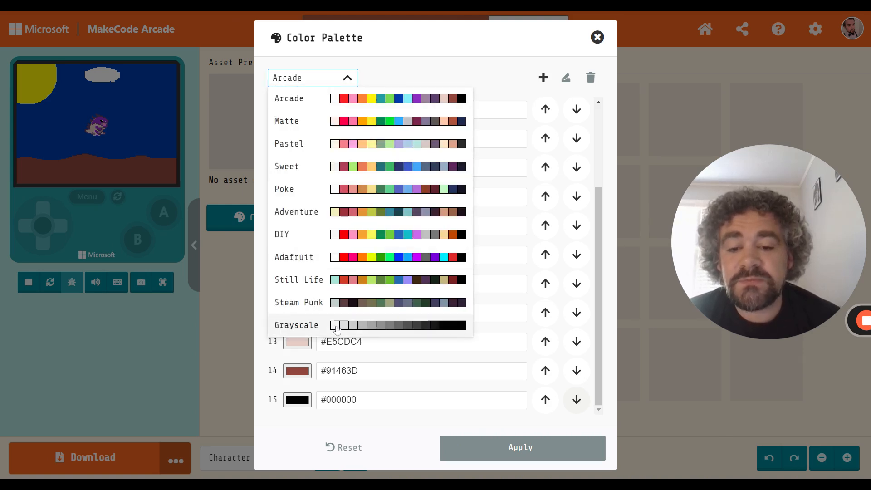
click(359, 261)
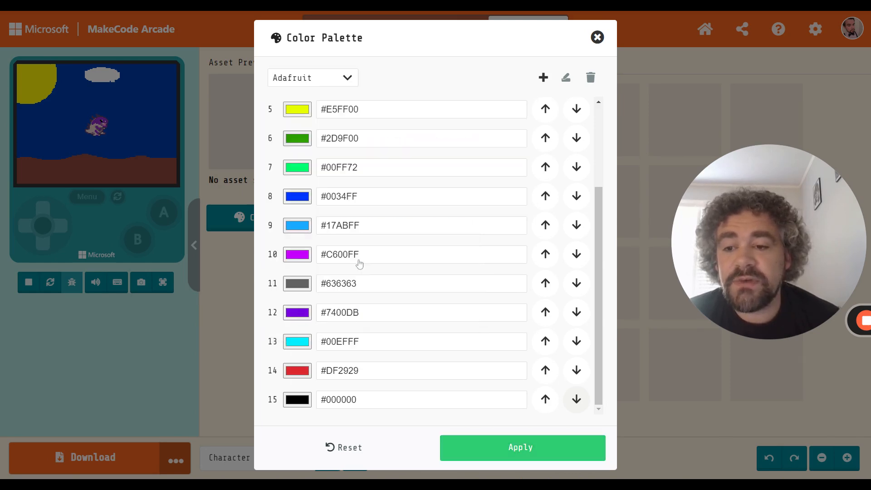
click(500, 447)
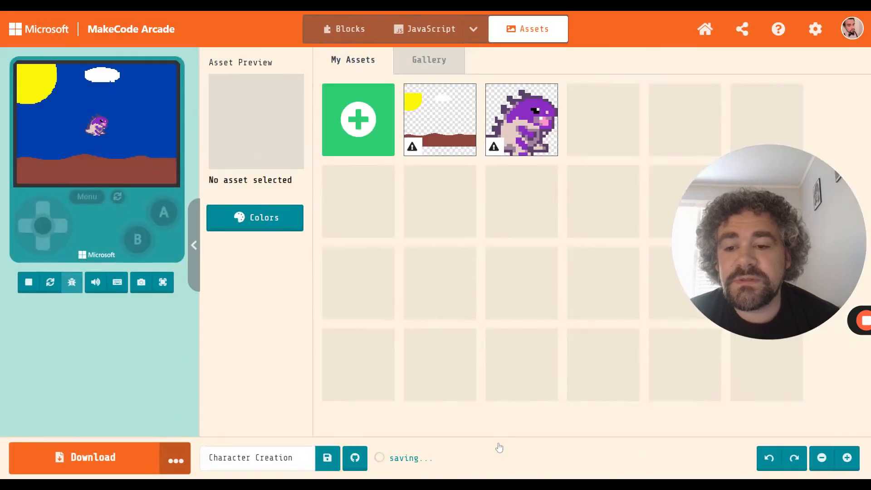
click(521, 135)
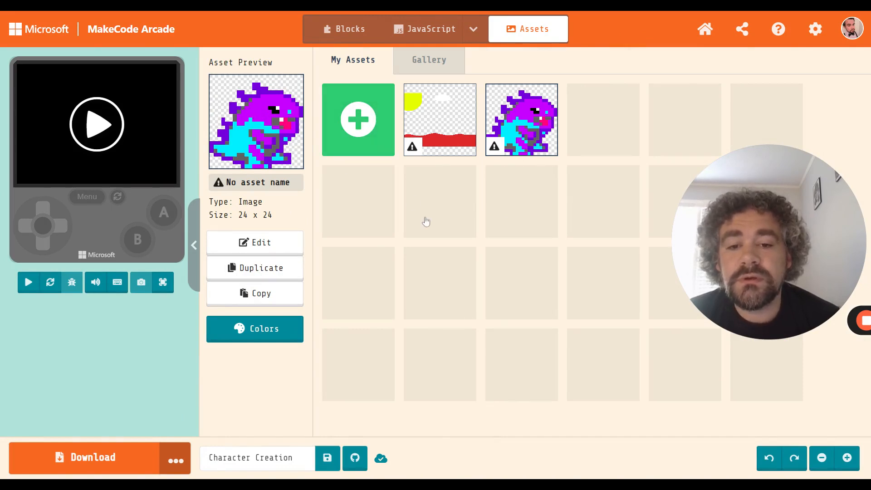
Reopen the project's color palette settings and select the Arcade palette.
click(265, 338)
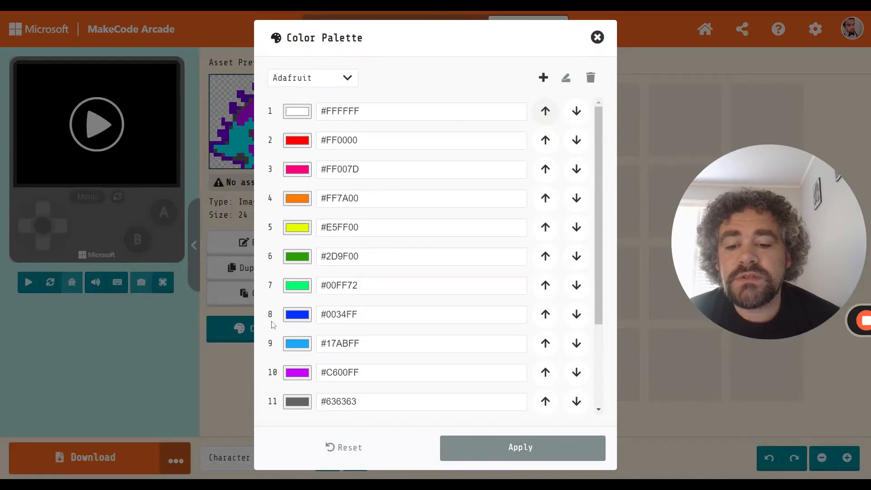
click(327, 75)
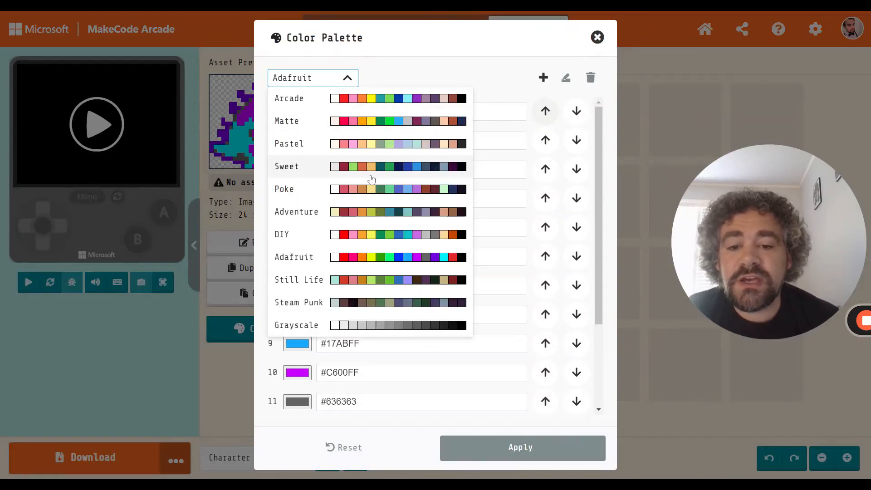
click(313, 98)
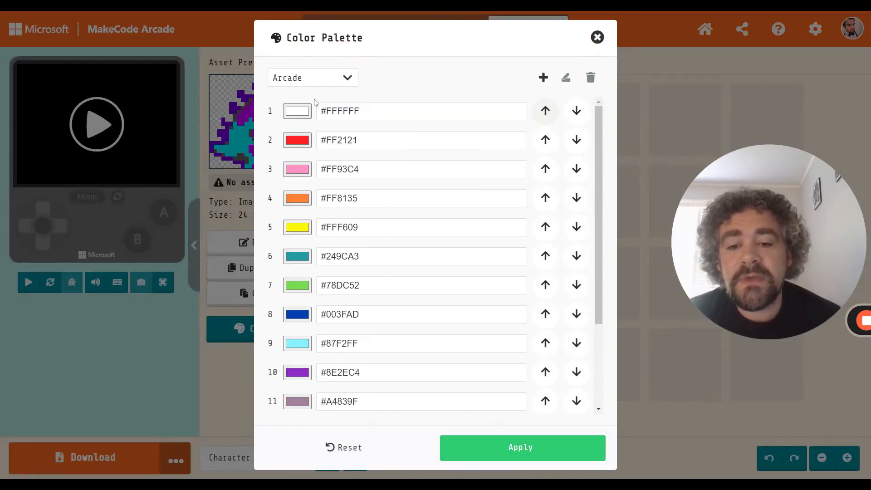
Change color 11, the greyish light purple, to magenta #A72A94 in the Arcade palette.
scroll(435, 254, down, 3)
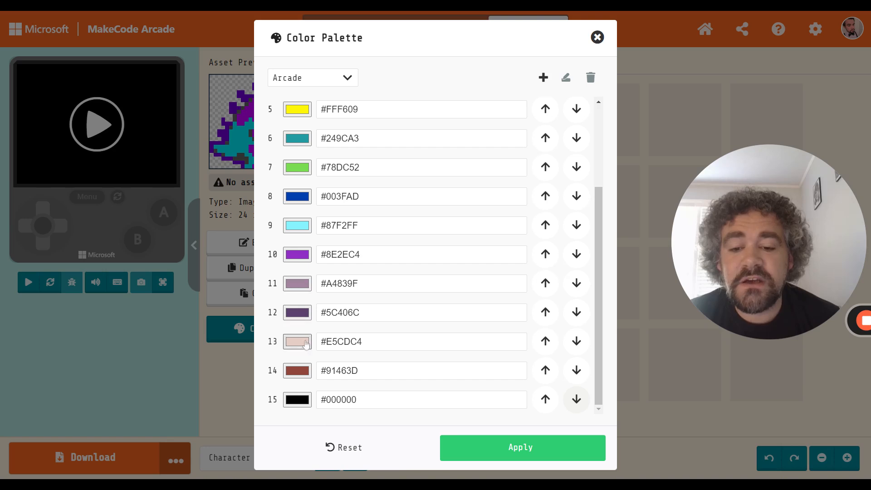
click(301, 289)
click(308, 296)
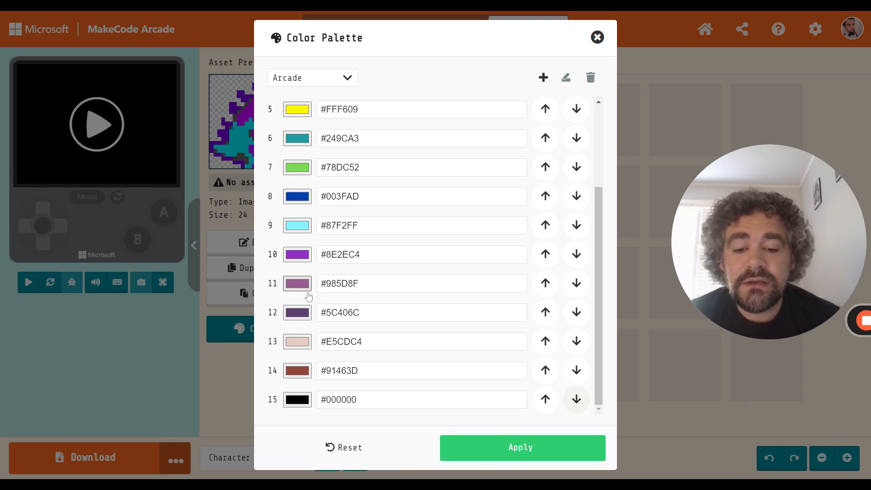
drag(308, 297, 356, 292)
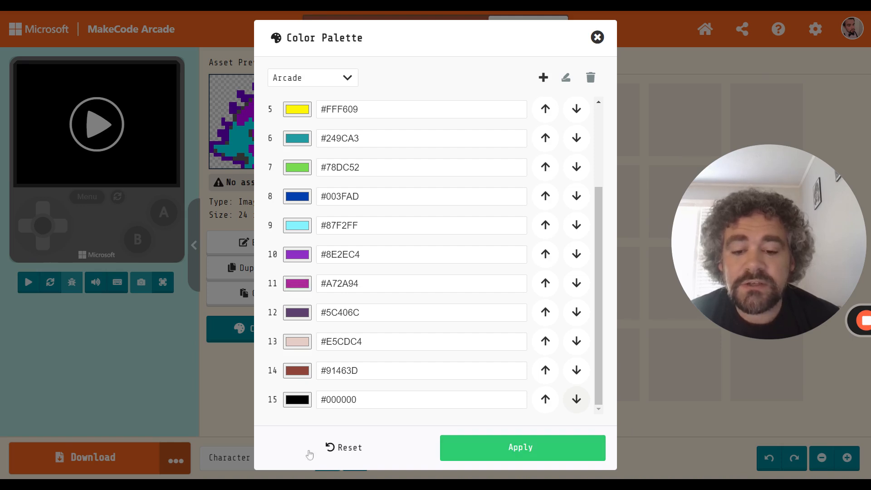
click(268, 416)
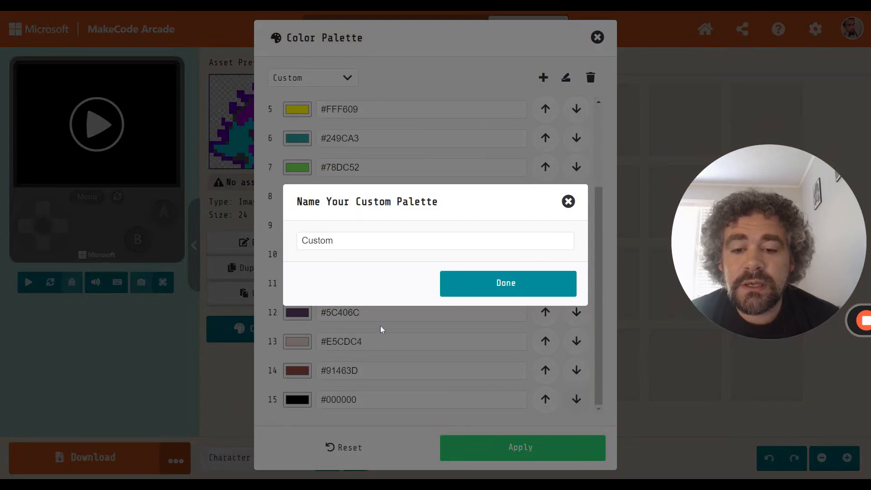
Accept Custom as the name of the modified color palette.
click(335, 241)
key(ctrl+a)
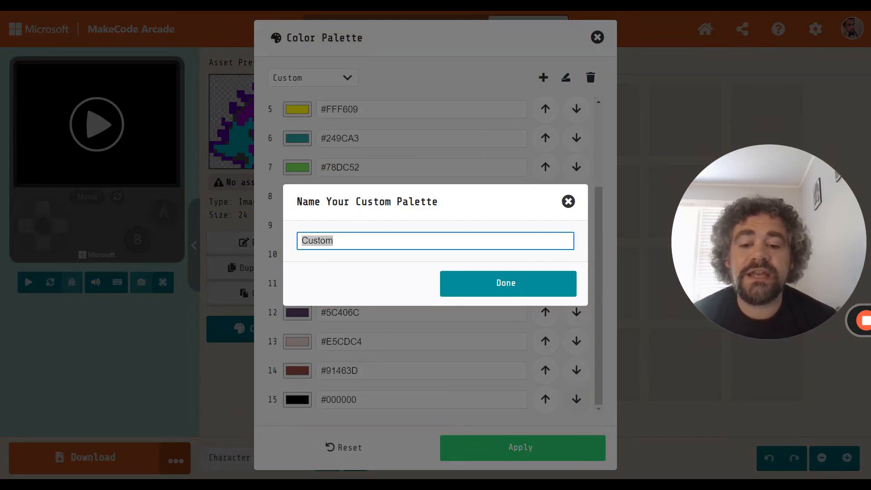
click(491, 290)
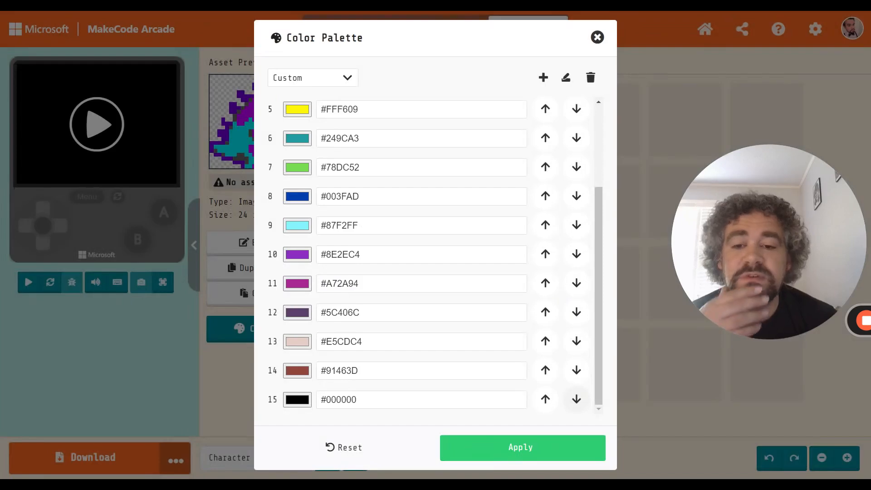
Apply the Custom color palette and fill the Dino sprite's light beige body area with magenta, color 11, in its start block.
click(511, 449)
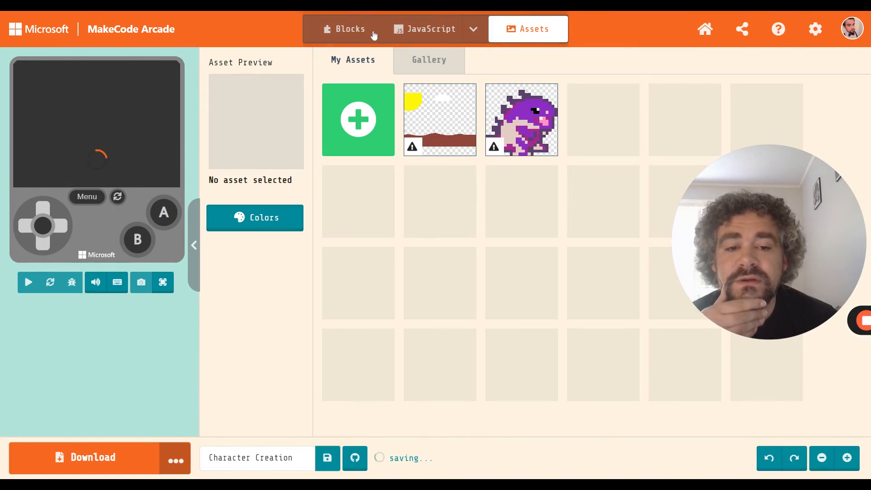
click(347, 31)
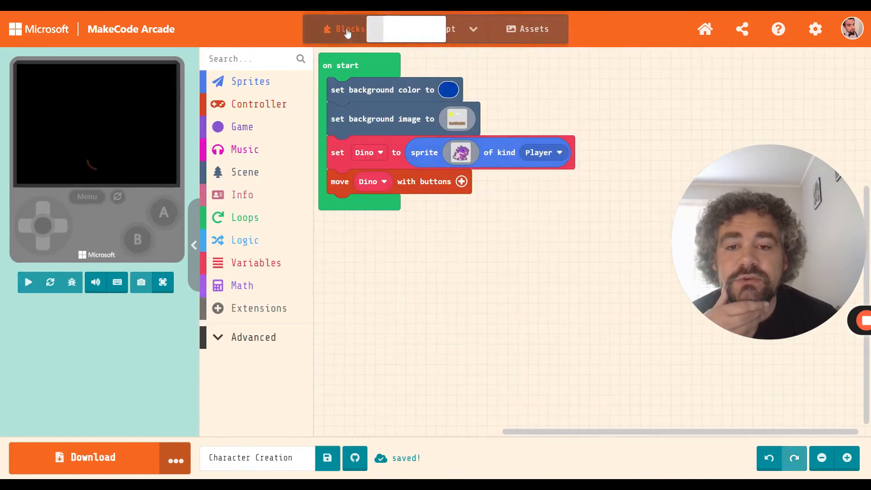
click(463, 156)
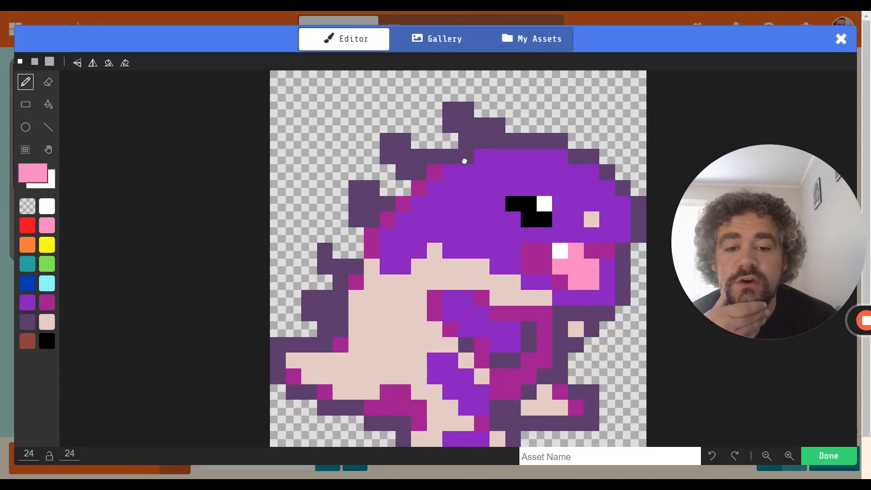
click(47, 307)
click(48, 105)
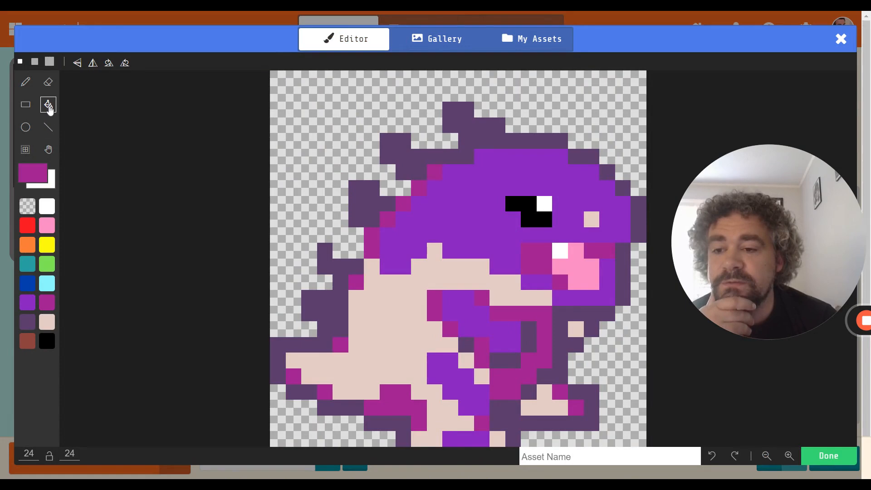
click(372, 298)
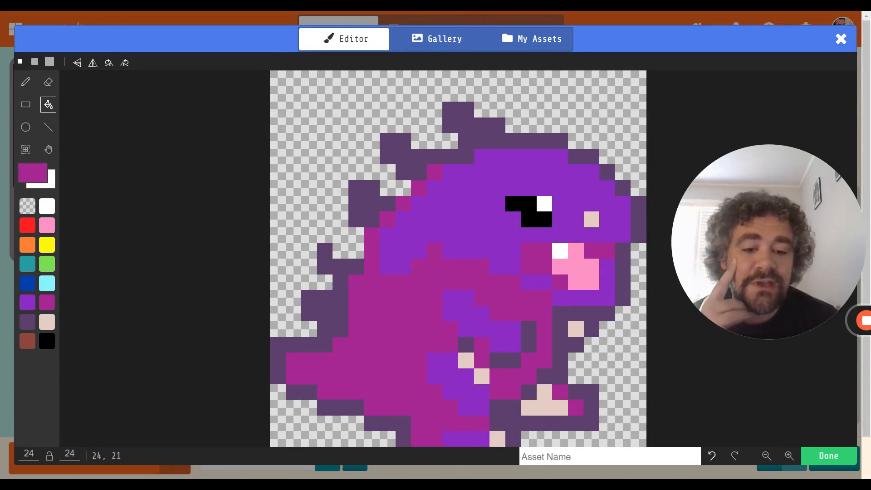
click(828, 456)
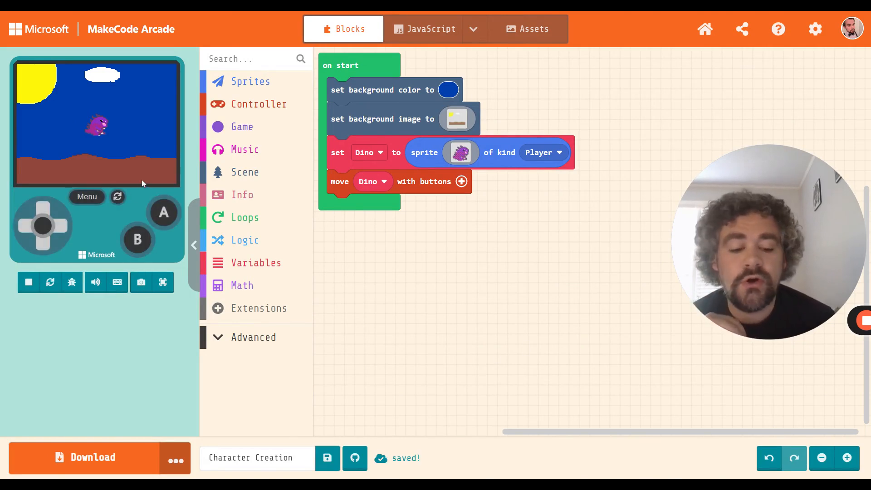
Test the recolored Dino in the simulator by moving it down, left, up and right over the ground.
click(142, 180)
key(Down)
key(Left)
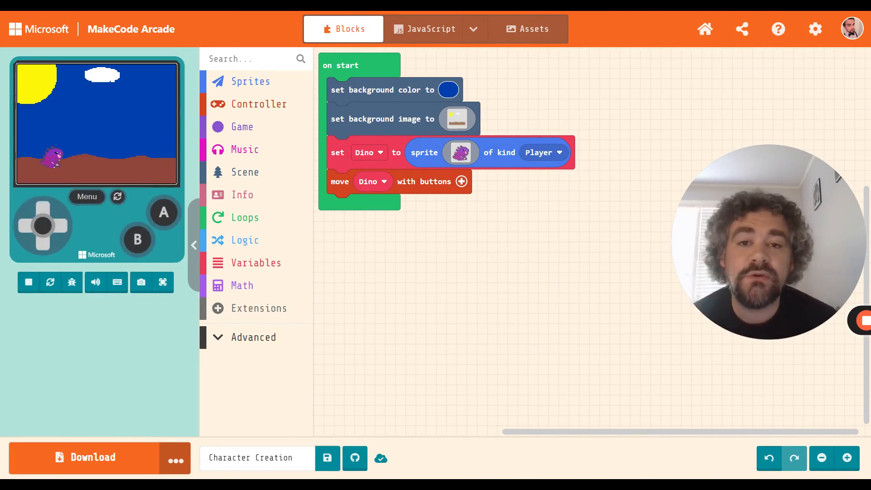
key(Up)
key(Right)
key(Down)
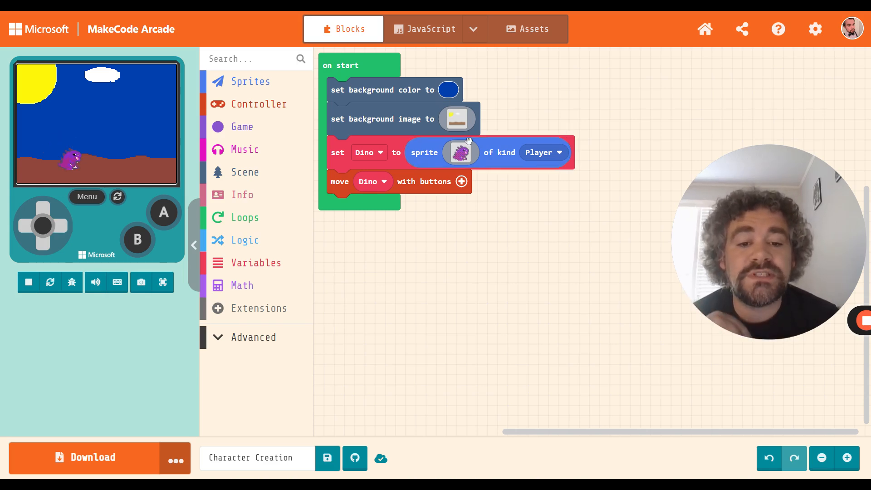
Review the Dino sprite in the image editor, close it, and move Dino slightly upward in the simulator.
click(467, 154)
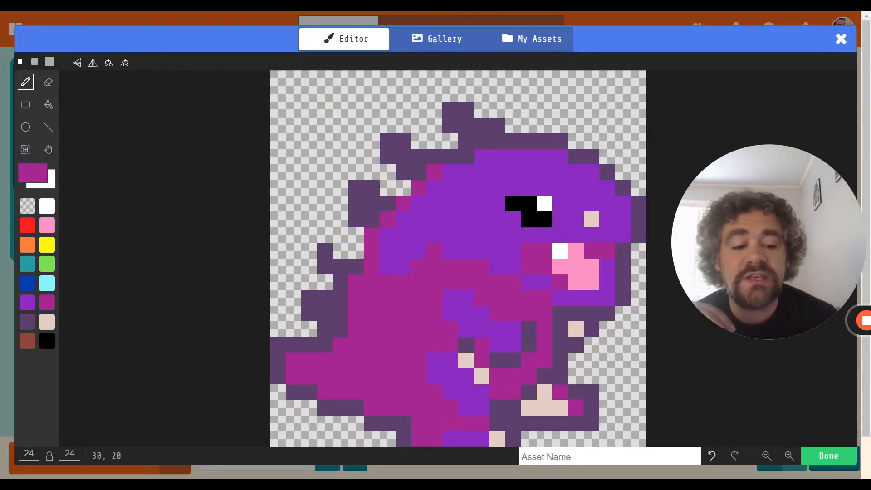
click(824, 455)
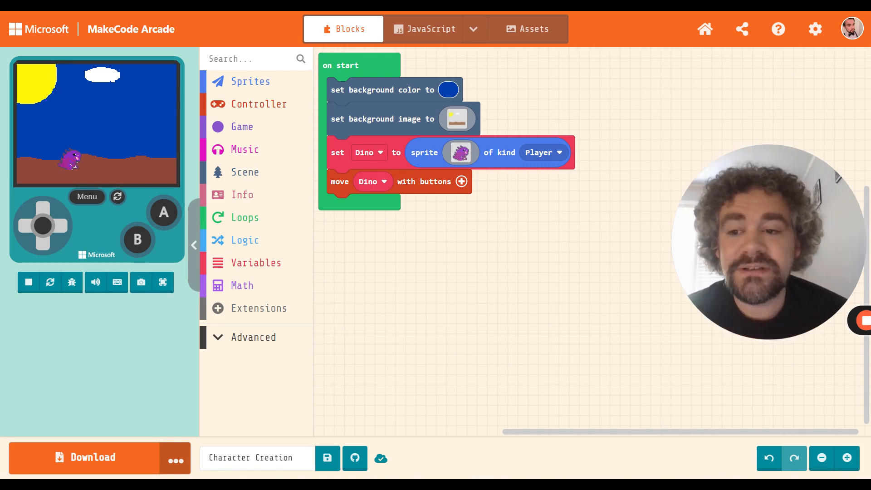
key(Up)
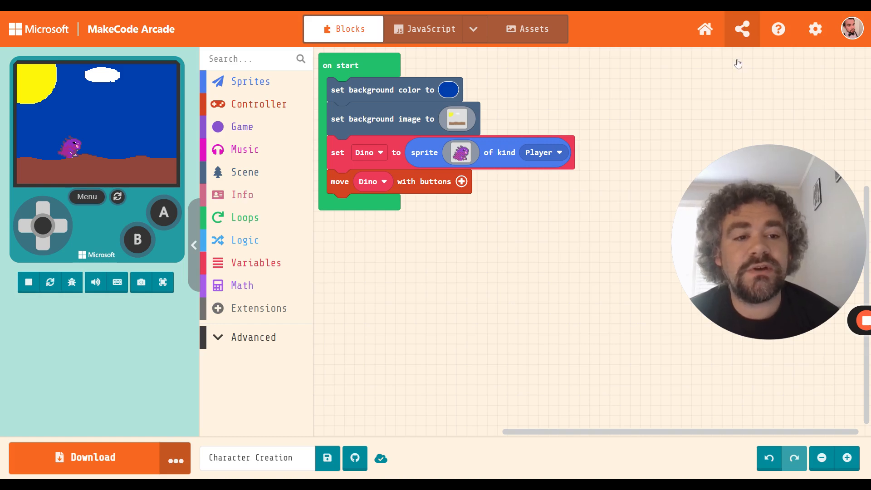
Share the project under the title Barney On The Beach and copy its project link.
click(742, 30)
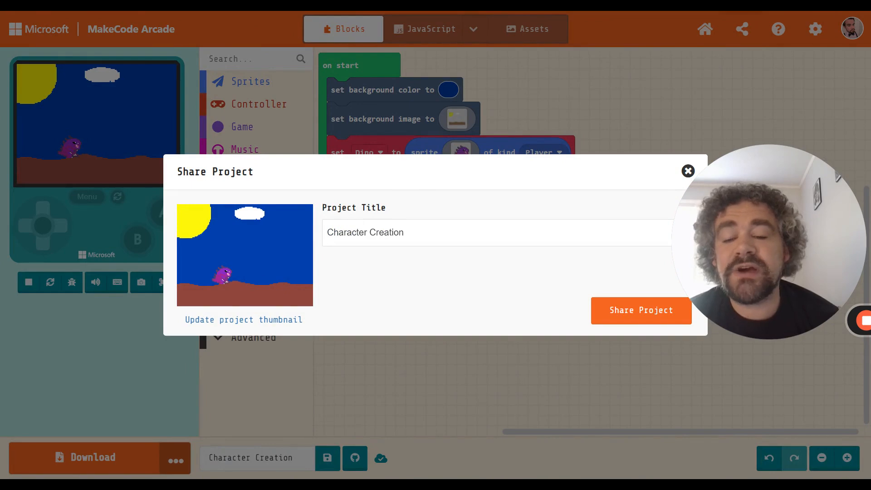
triple_click(409, 232)
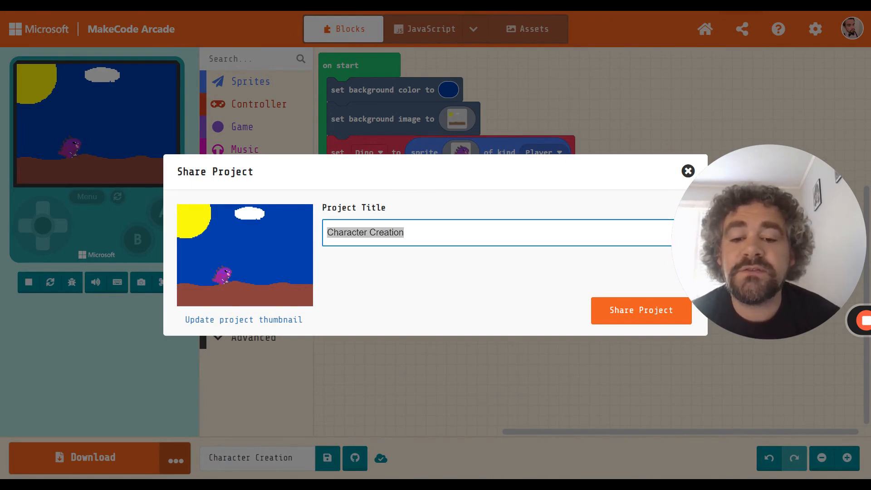
text(D)
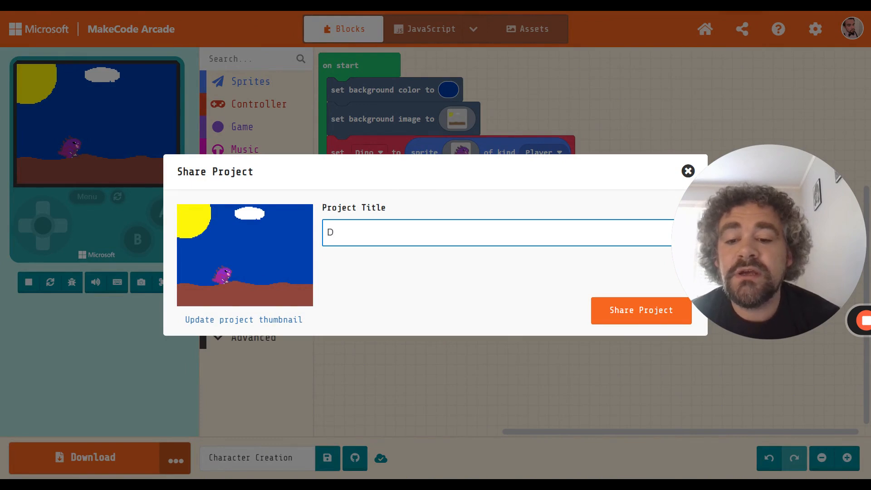
key(BackSpace)
text(Barne)
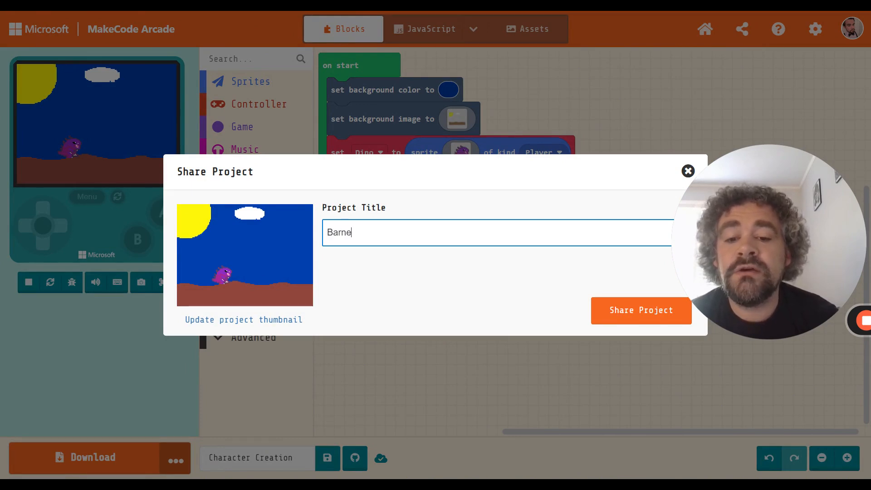
text(y On The )
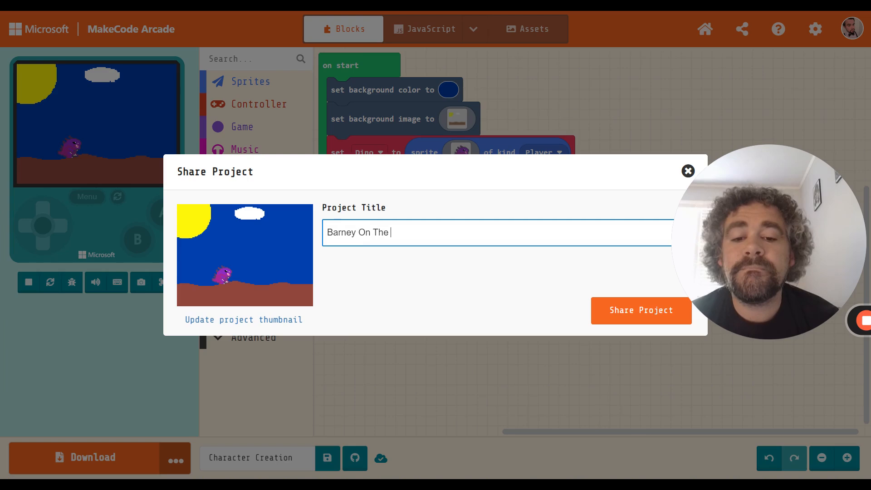
text(Beach)
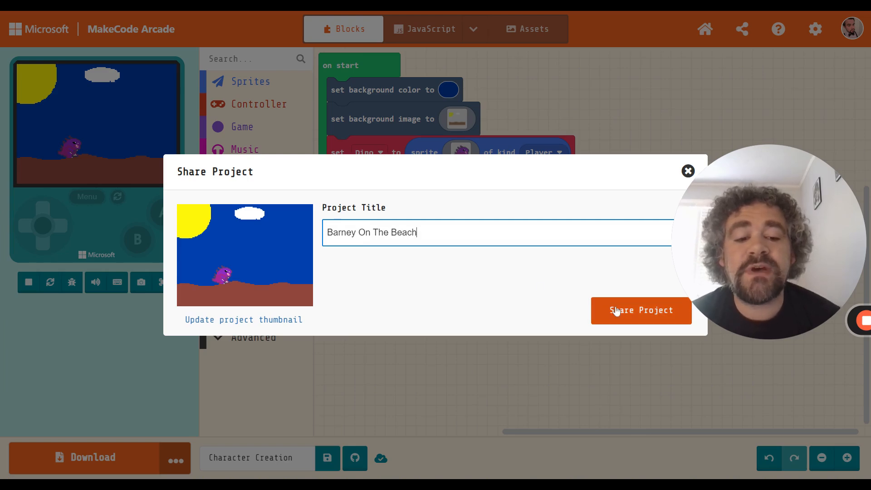
click(617, 310)
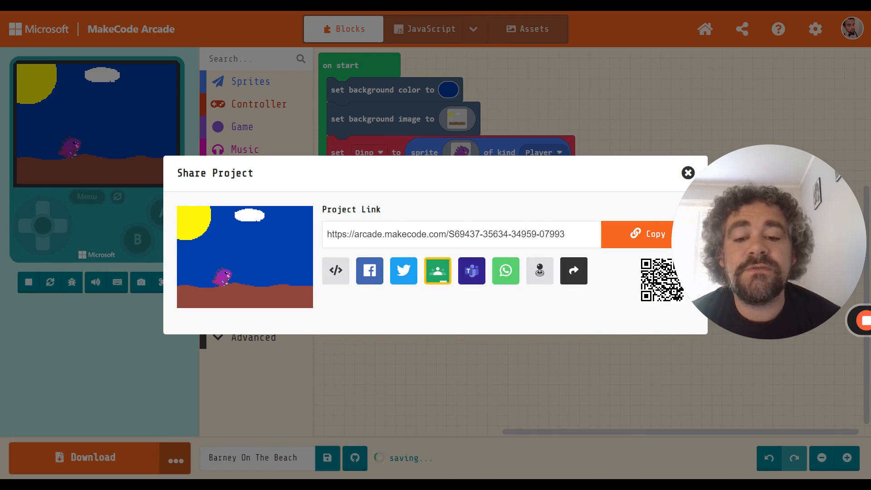
click(633, 240)
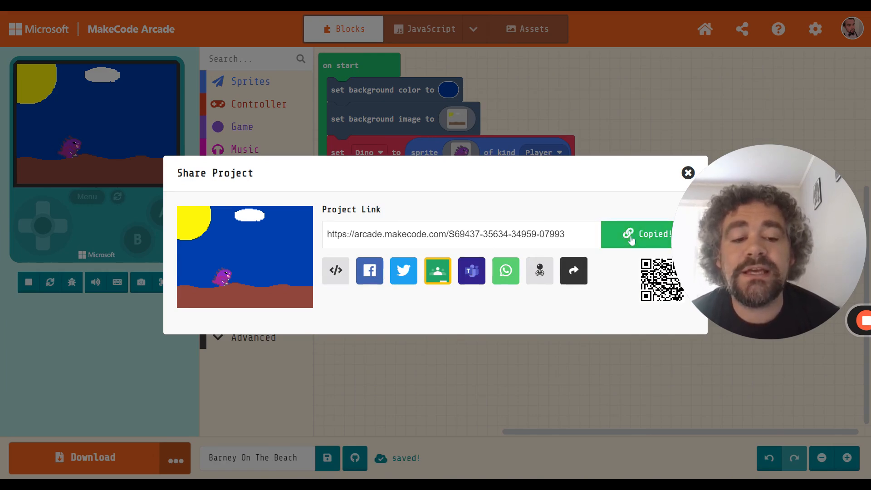